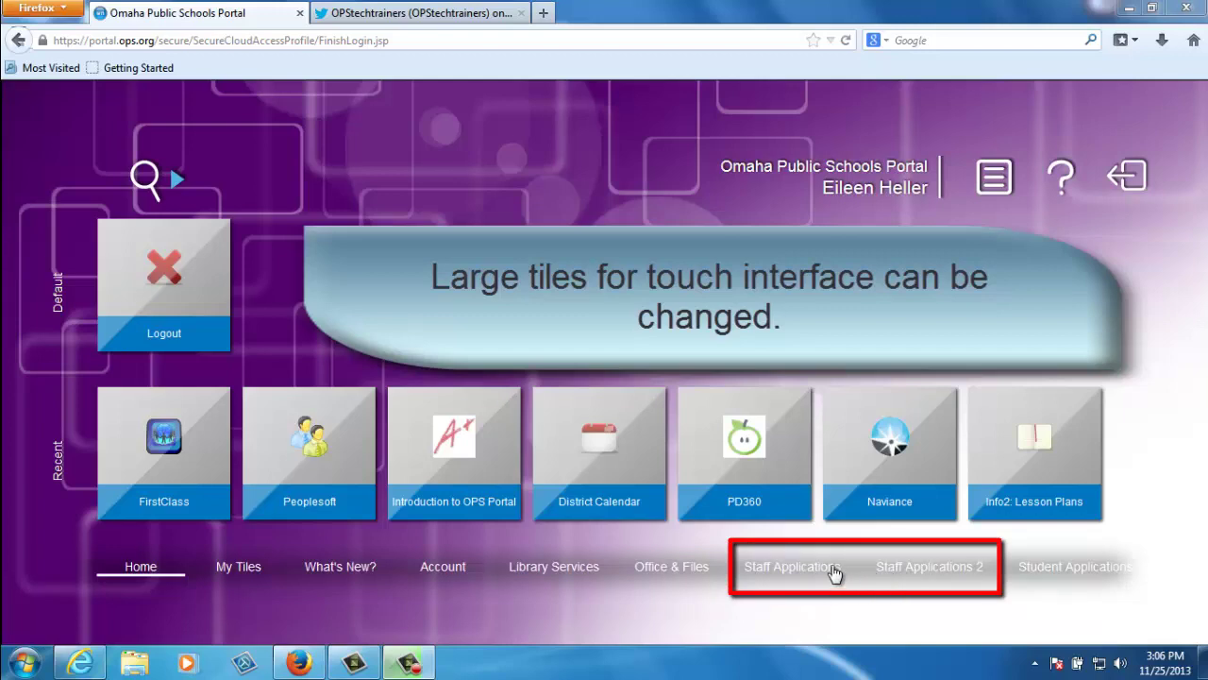
Open Staff Applications and go to its second page of tiles (Acuity @ Home through PNP Requests)
{"action": "left_click", "coordinate": [822, 569]}
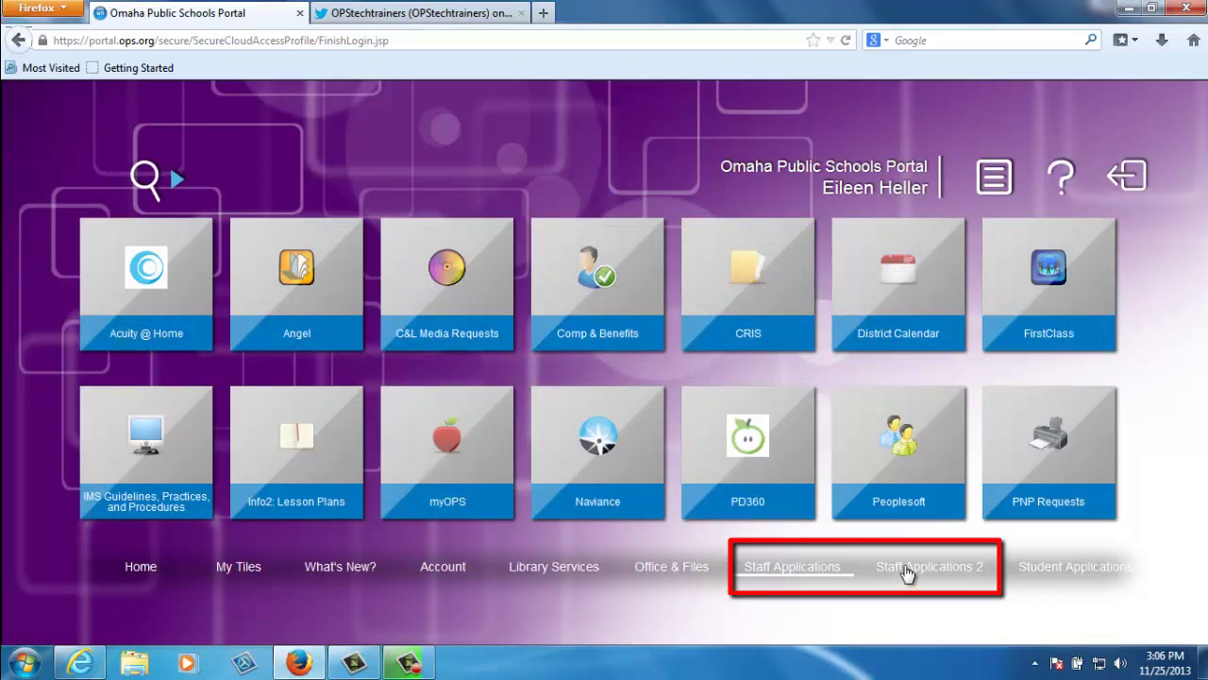
{"action": "left_click", "coordinate": [906, 571]}
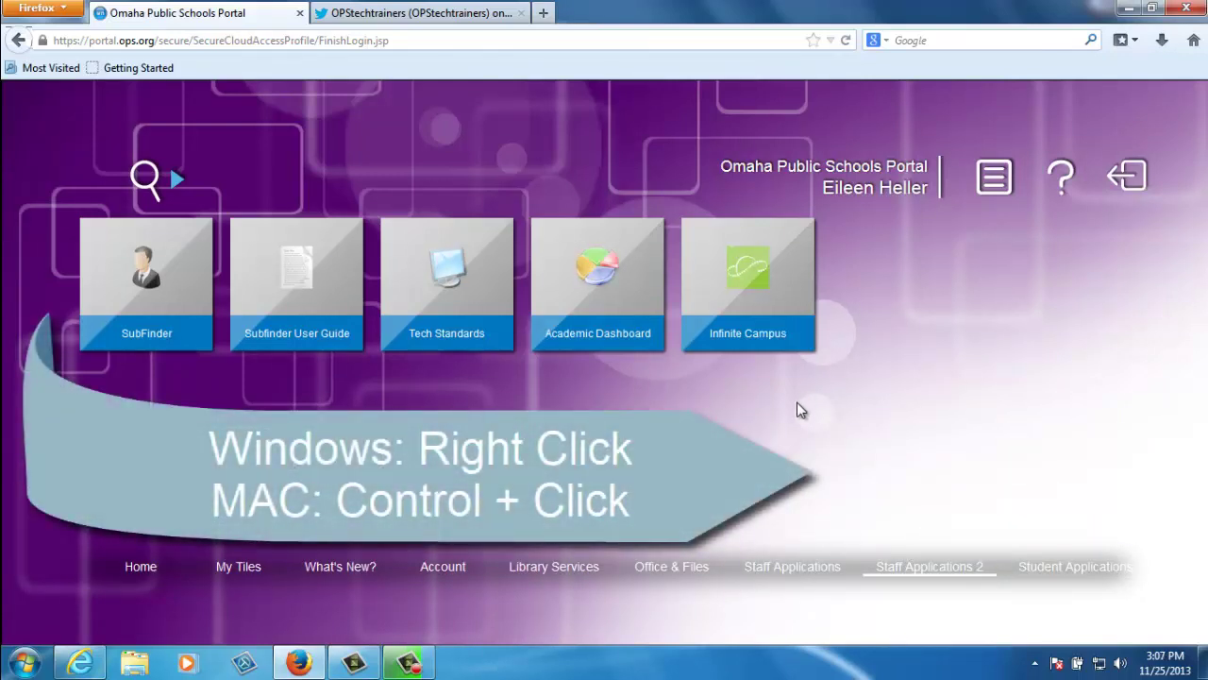
Set the portal desktop's Tile Size to Small through the background Options menu
{"action": "right_click", "coordinate": [798, 409]}
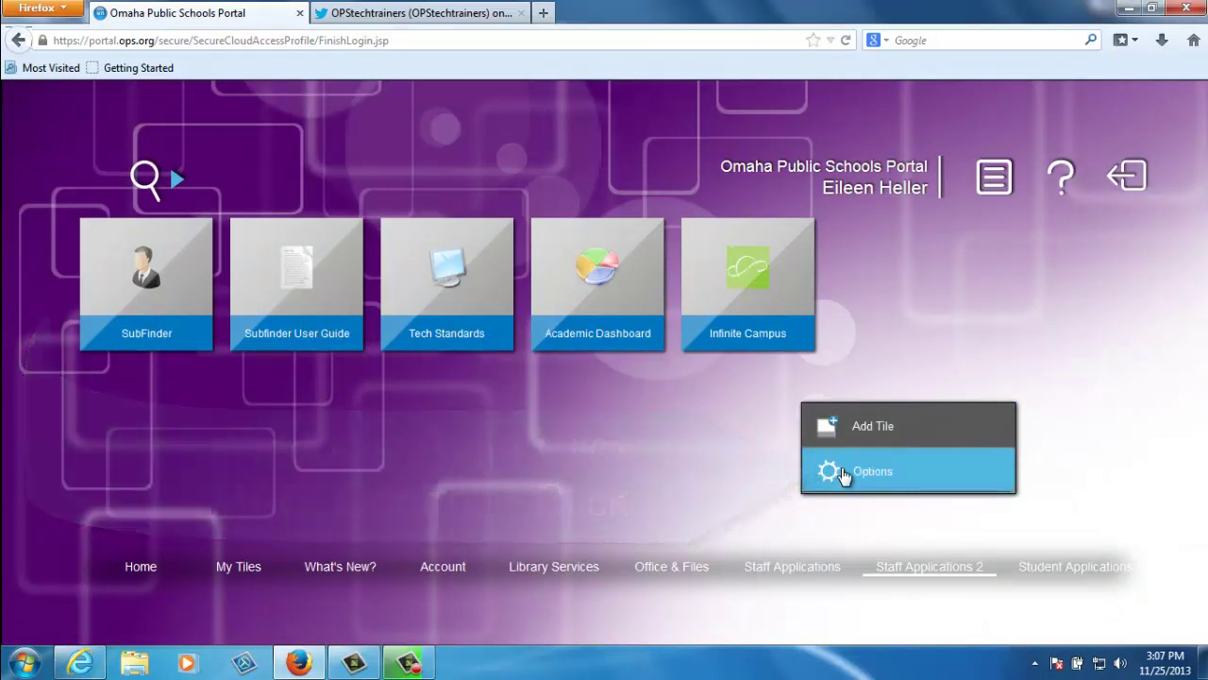
{"action": "left_click", "coordinate": [843, 475]}
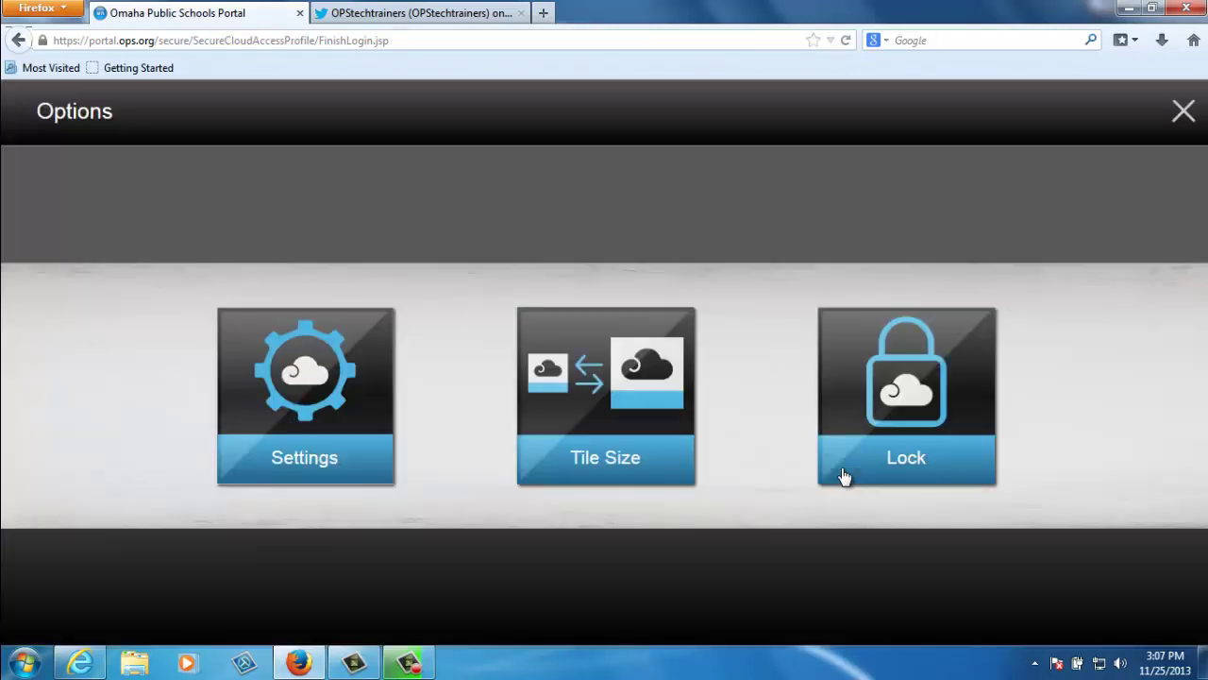
{"action": "left_click", "coordinate": [620, 402]}
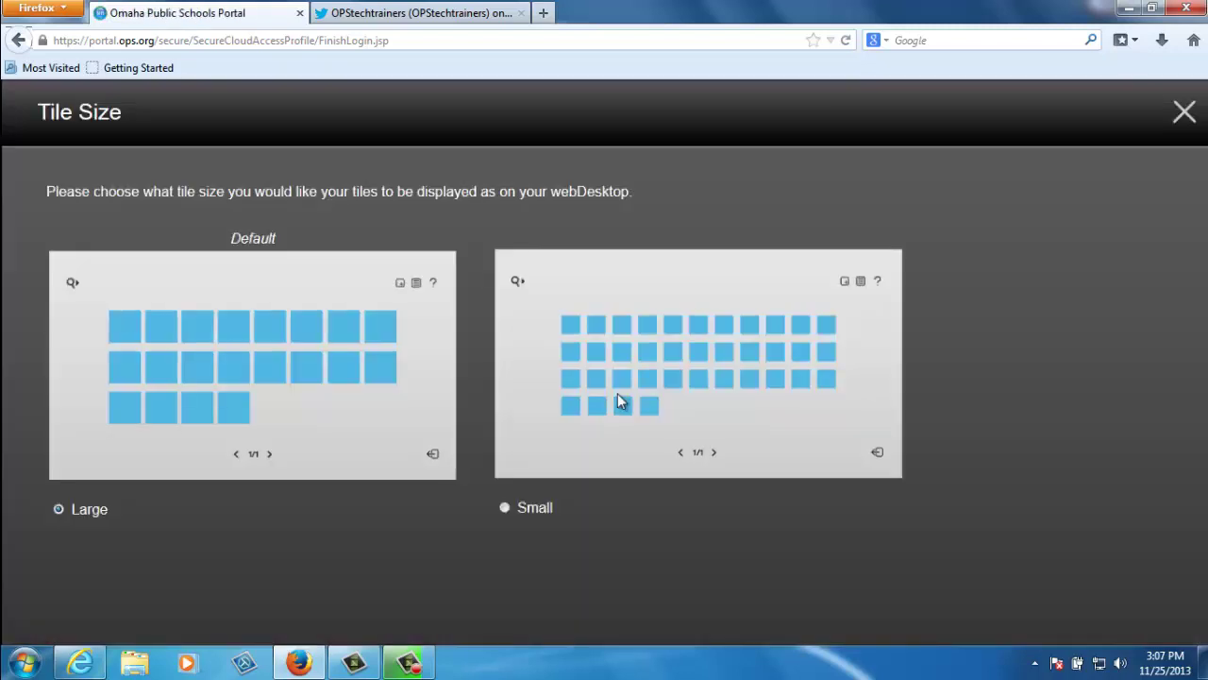
{"action": "left_click", "coordinate": [505, 508]}
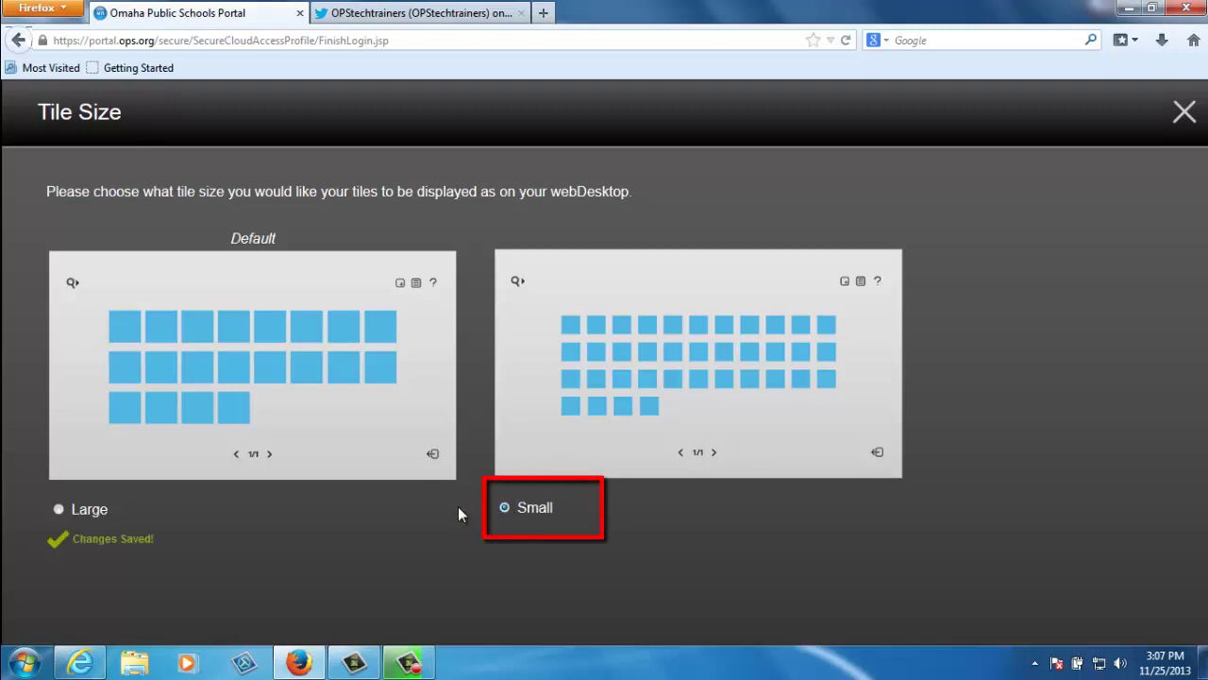
{"action": "left_click", "coordinate": [1184, 114]}
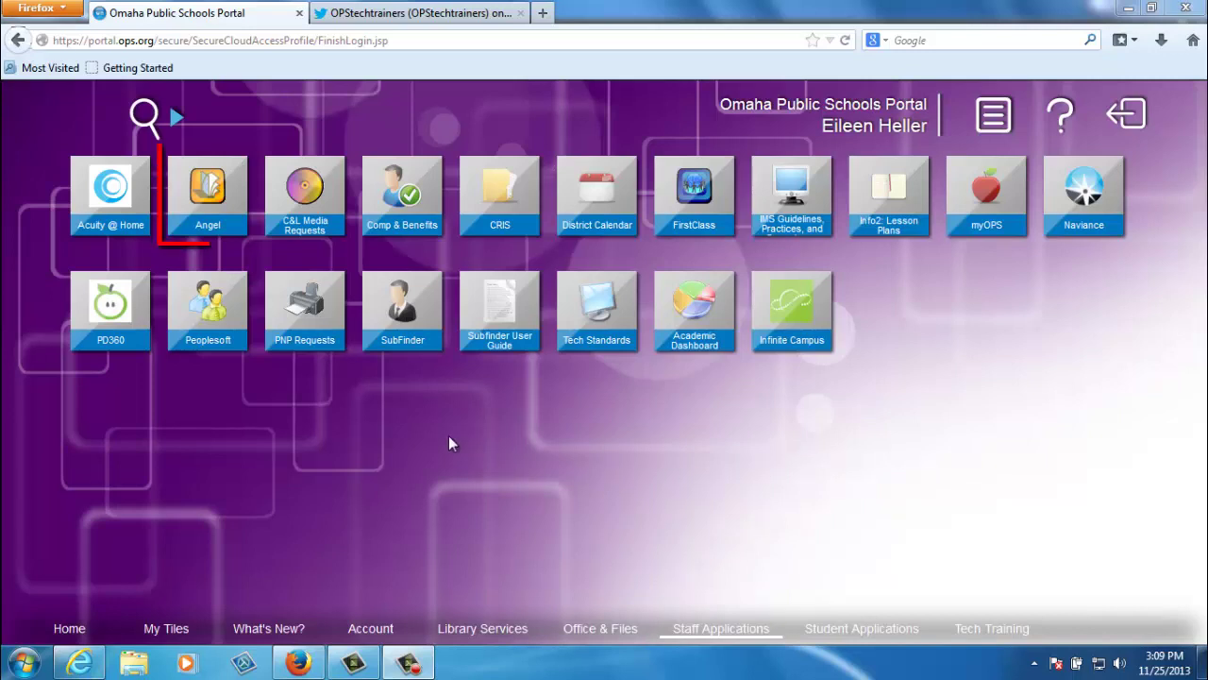
{"action": "left_click", "coordinate": [208, 195]}
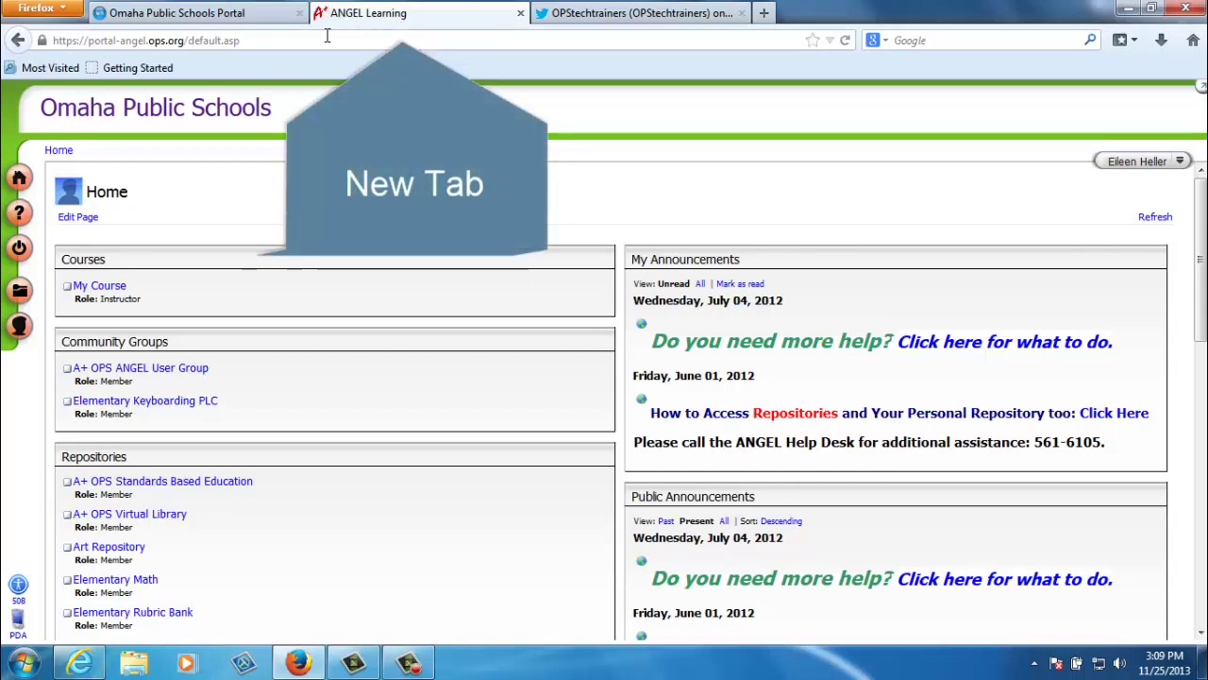
{"action": "left_click", "coordinate": [217, 19]}
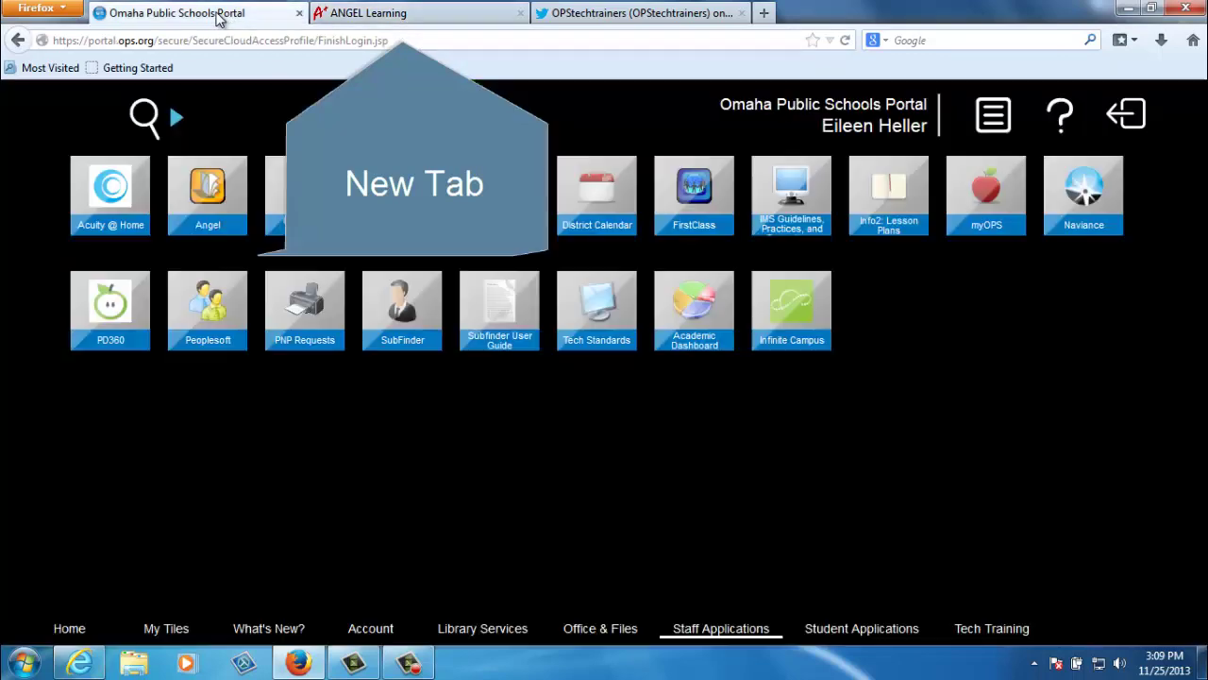
{"action": "left_click", "coordinate": [363, 19]}
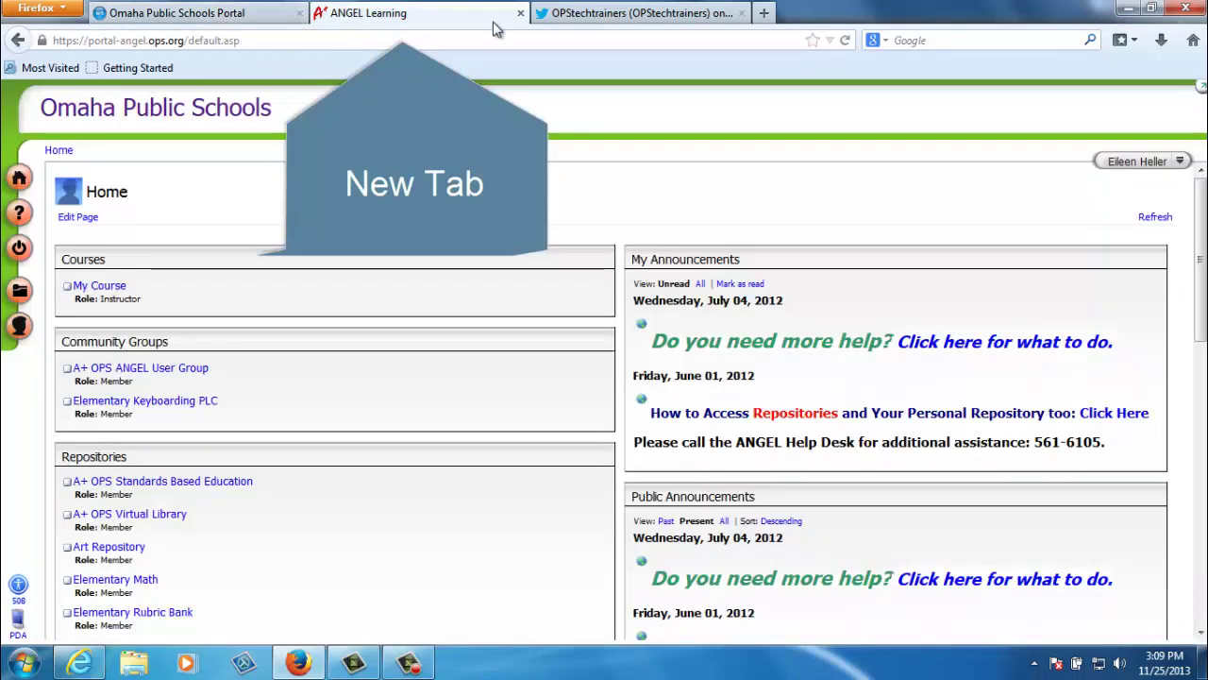
{"action": "left_click", "coordinate": [520, 14]}
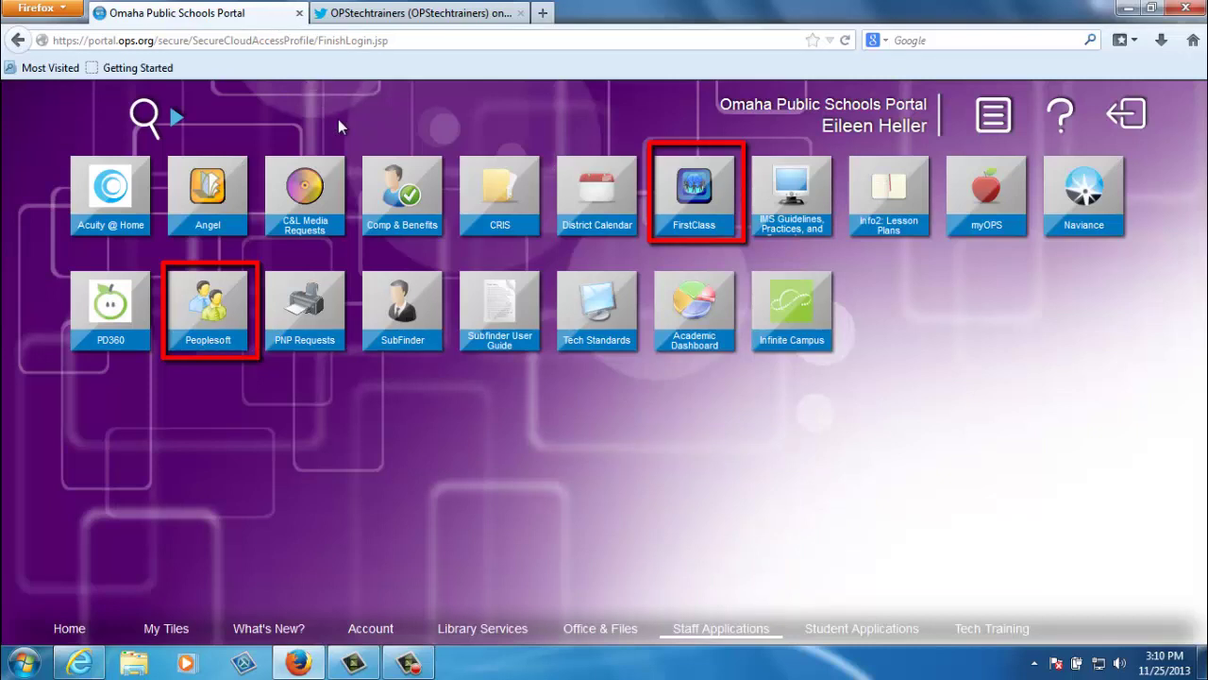
Launch PeopleSoft, enter the user ID and password, and retype them after the invalid-login error
{"action": "left_click", "coordinate": [213, 319]}
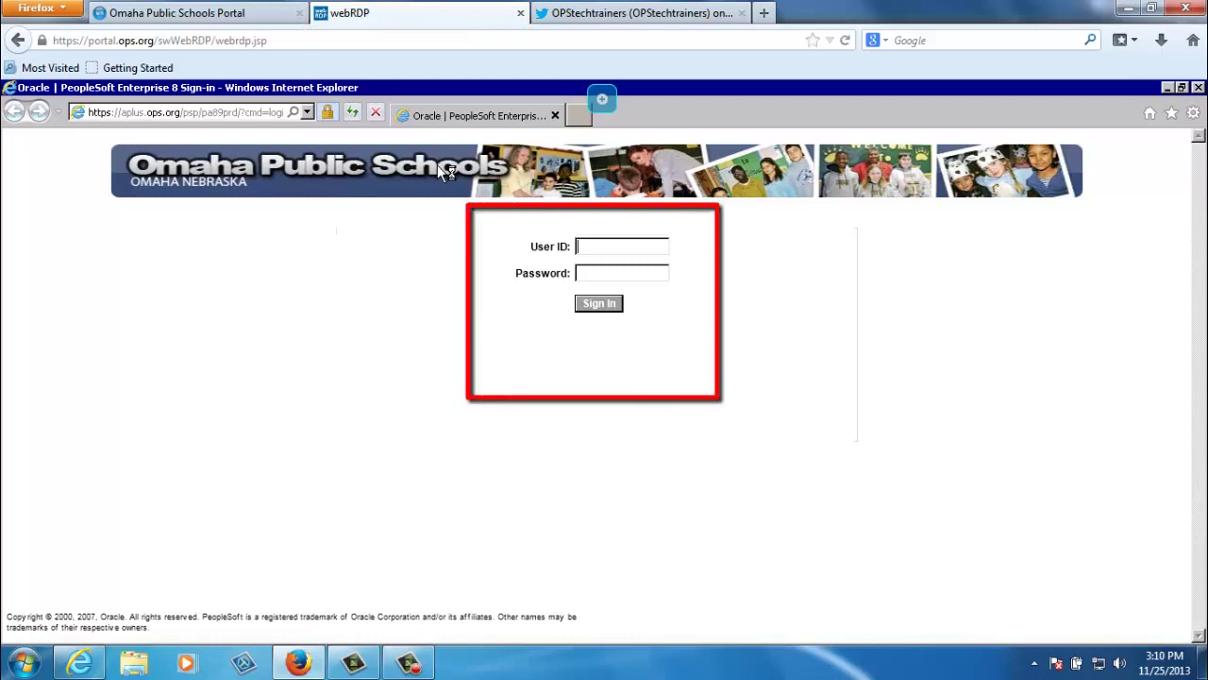
{"action": "key", "text": "Tab"}
{"action": "type", "text": "**********"}
{"action": "key", "text": "Return"}
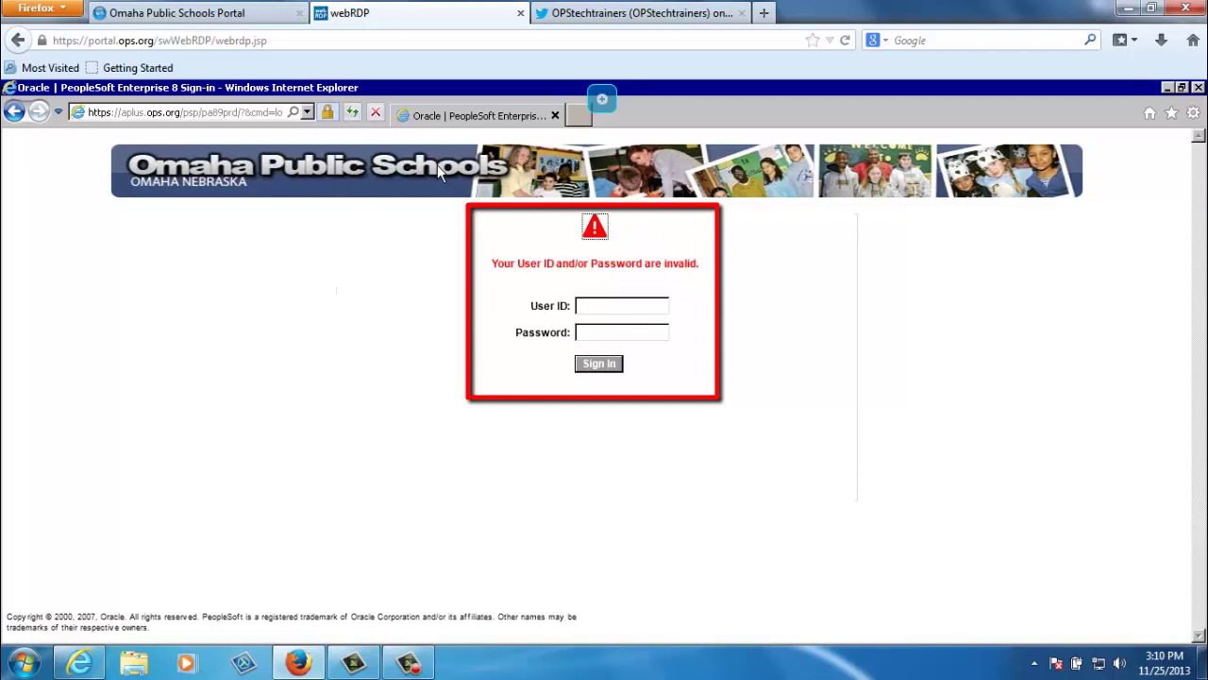
{"action": "left_click", "coordinate": [648, 307]}
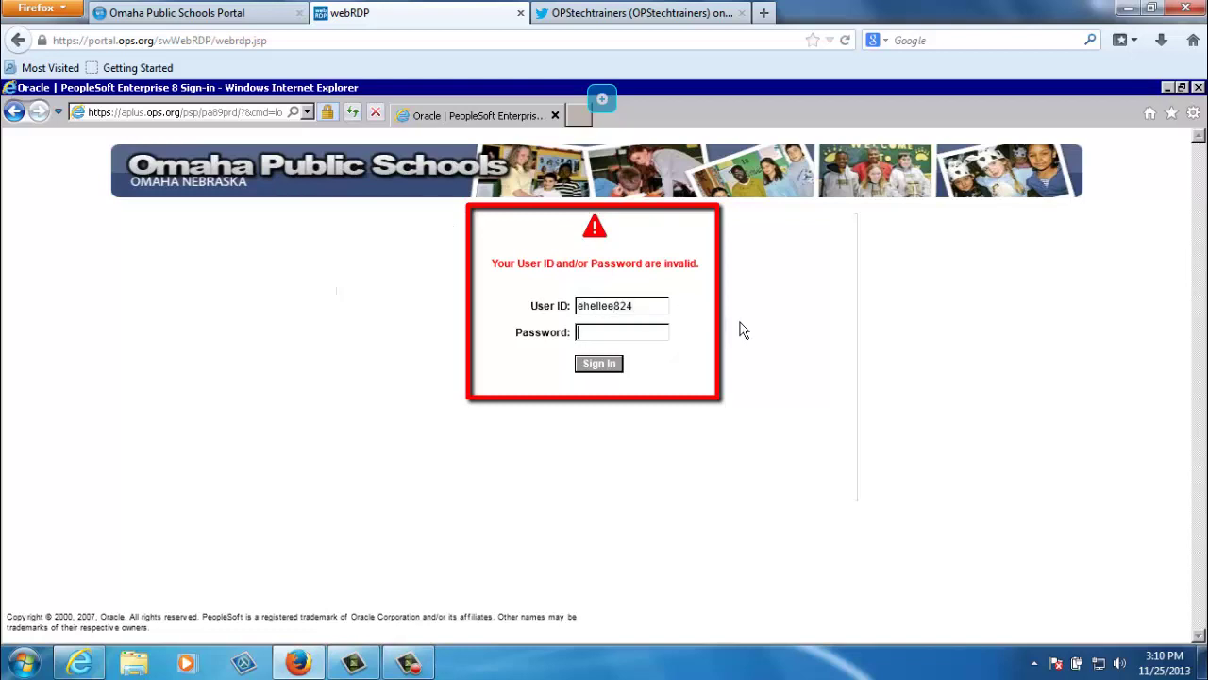
{"action": "type", "text": "••••••••••"}
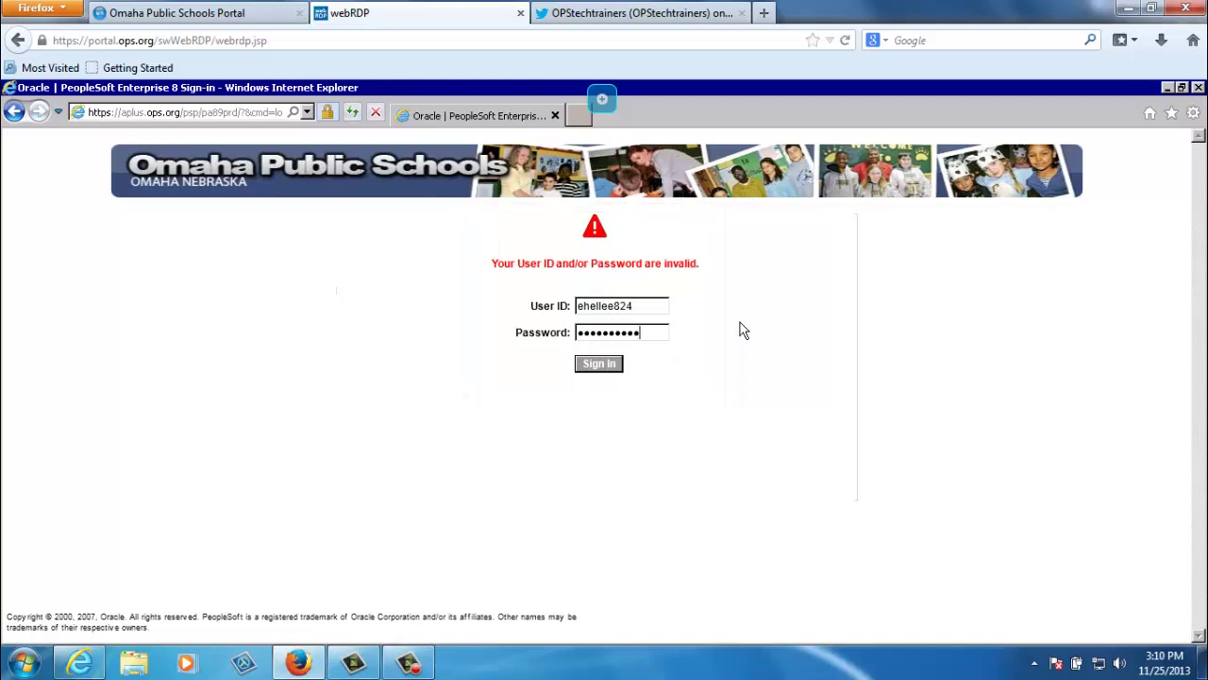
Sign in to the PeopleSoft OPS home page, sign out, and close the remote Internet Explorer window
{"action": "left_click", "coordinate": [596, 364]}
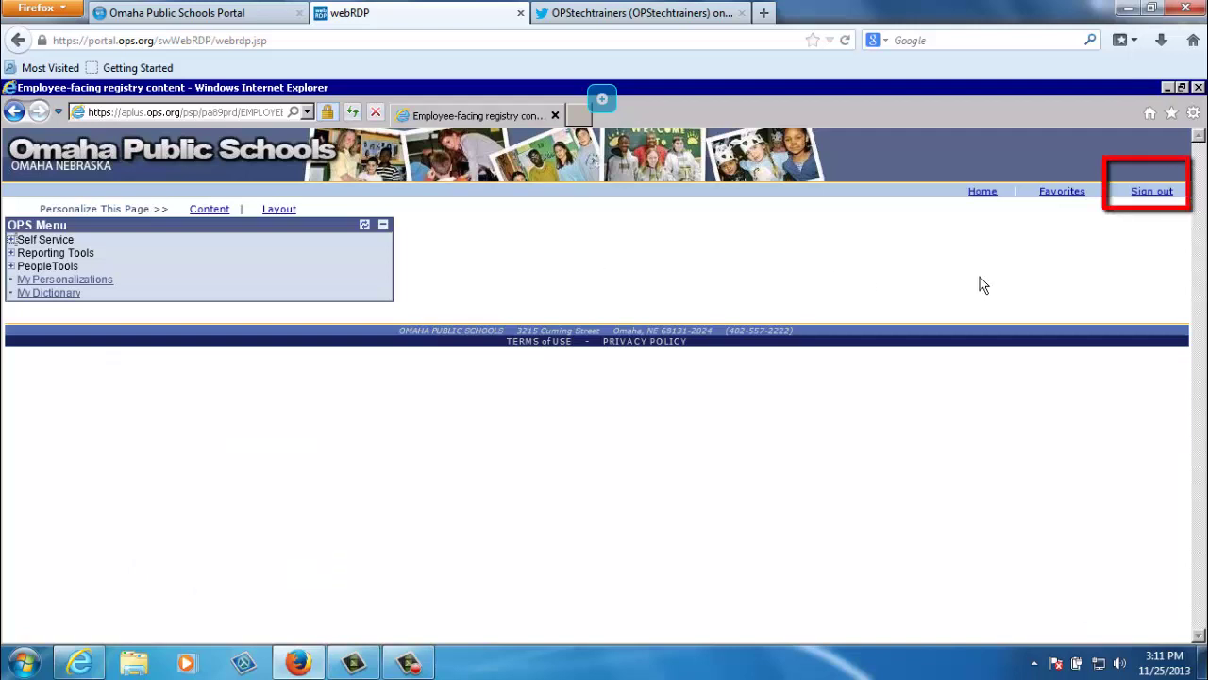
{"action": "left_click", "coordinate": [1163, 191]}
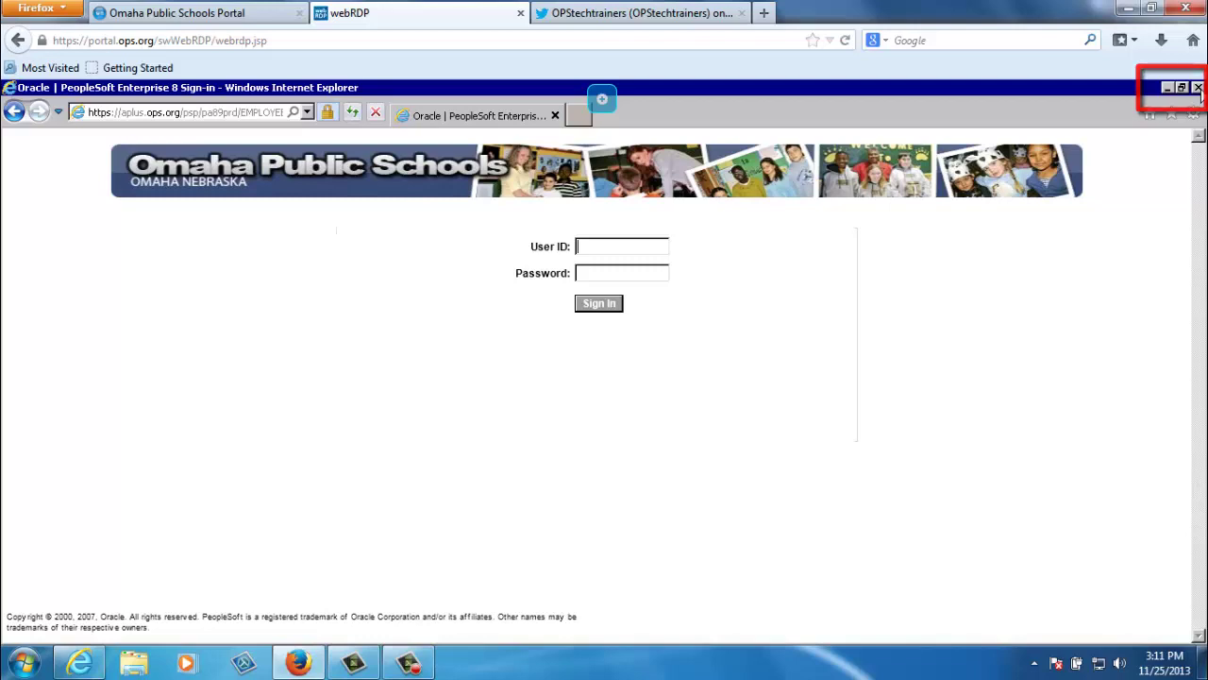
{"action": "left_click", "coordinate": [1200, 89]}
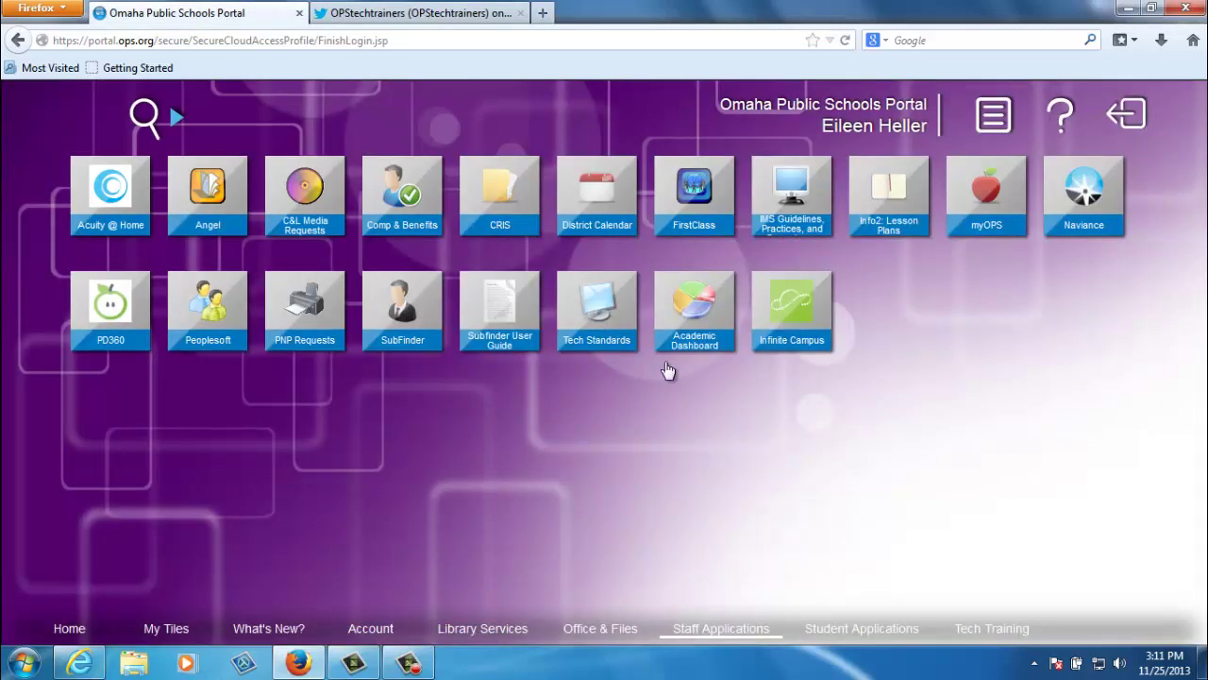
Launch FirstClass from its portal tile in a Stoneware Terminal Server session
{"action": "left_click", "coordinate": [686, 219]}
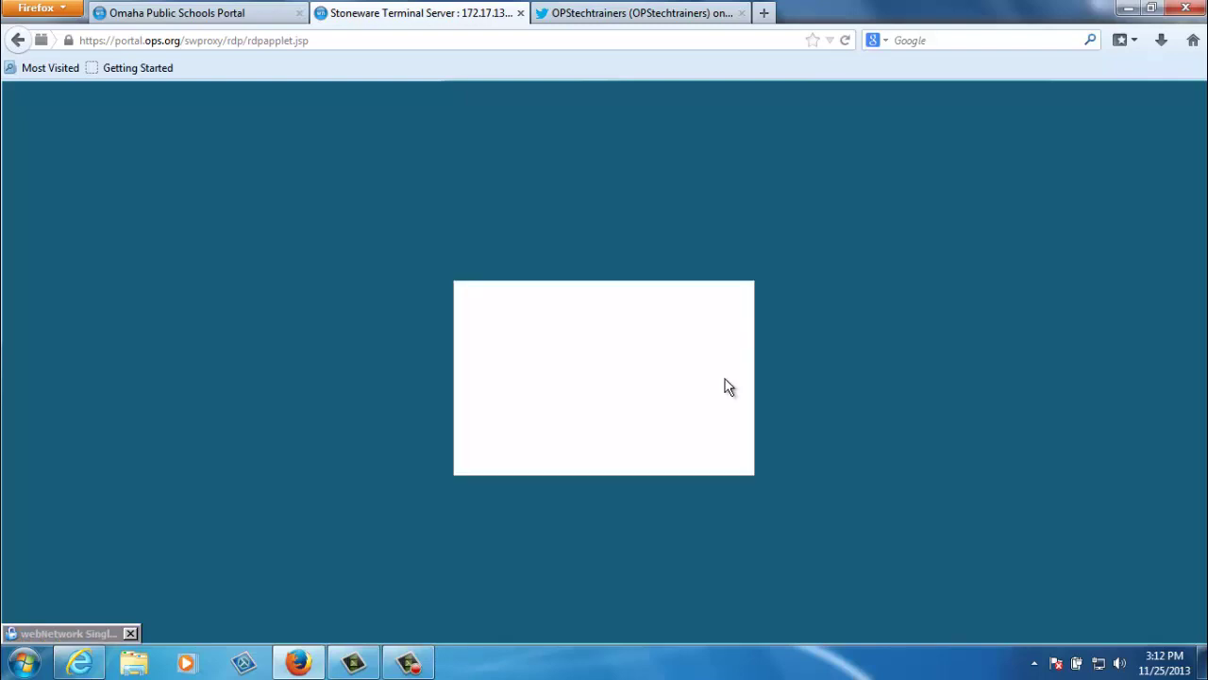
Log in to FirstClass with the user ID and password, correcting the password after the invalid-login error
{"action": "key", "text": "Tab"}
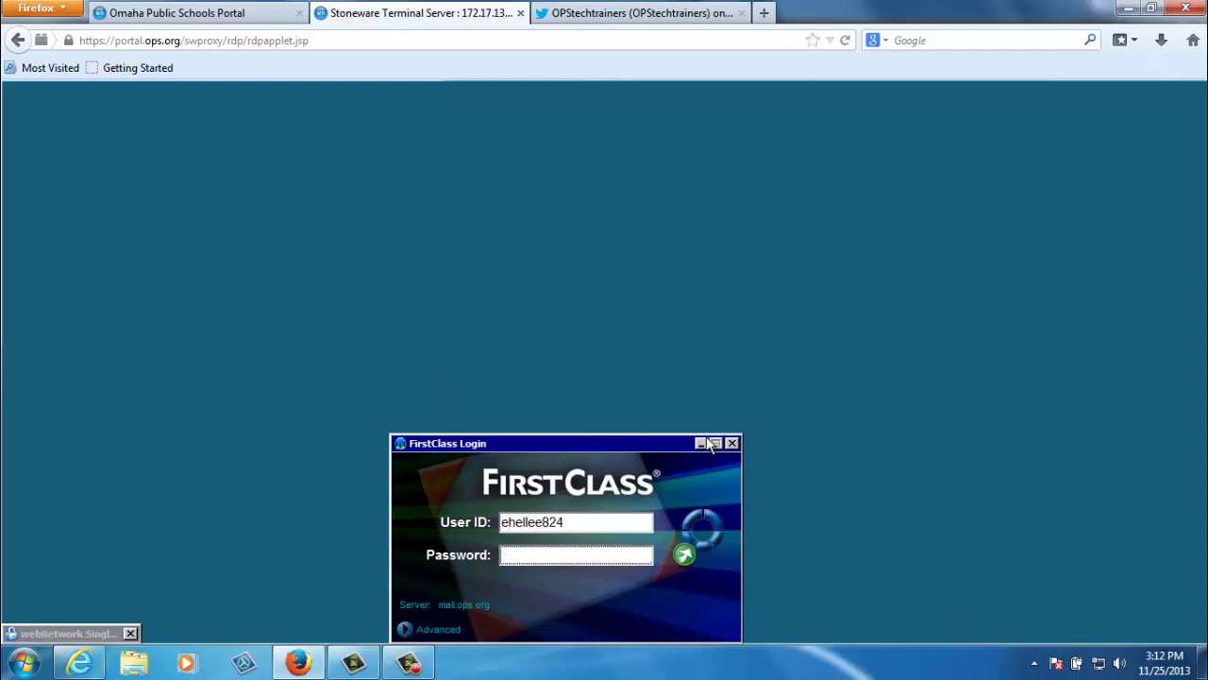
{"action": "type", "text": "*********"}
{"action": "key", "text": "Return"}
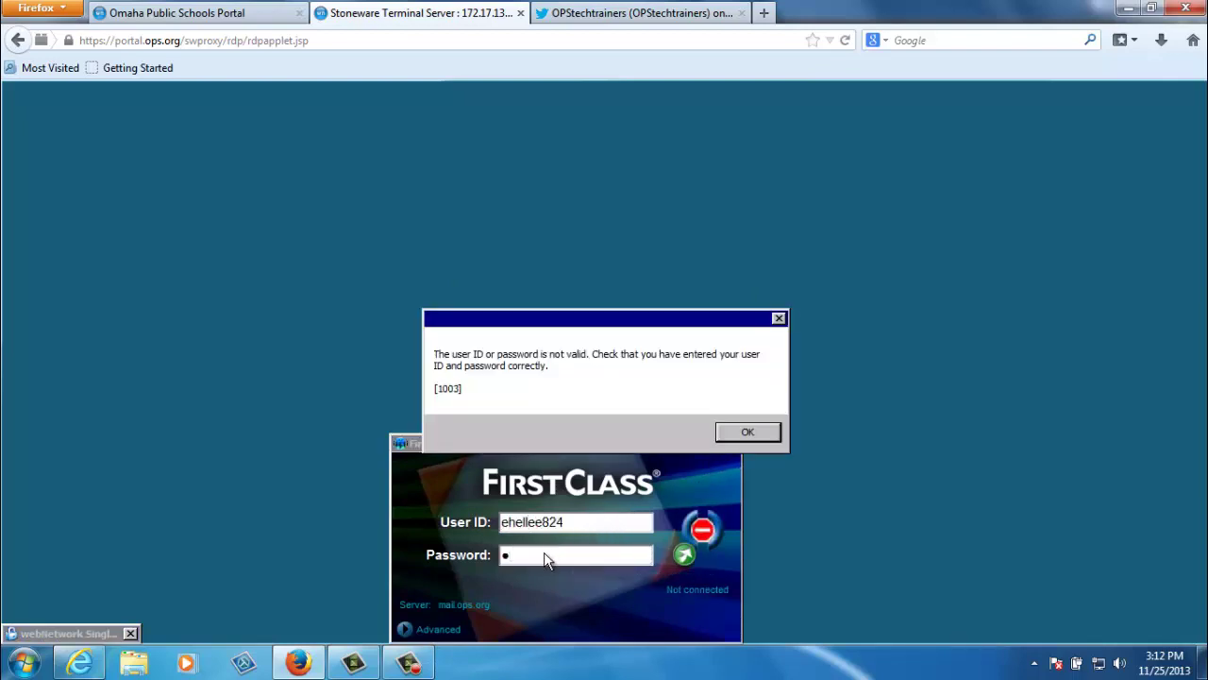
{"action": "left_click", "coordinate": [742, 433]}
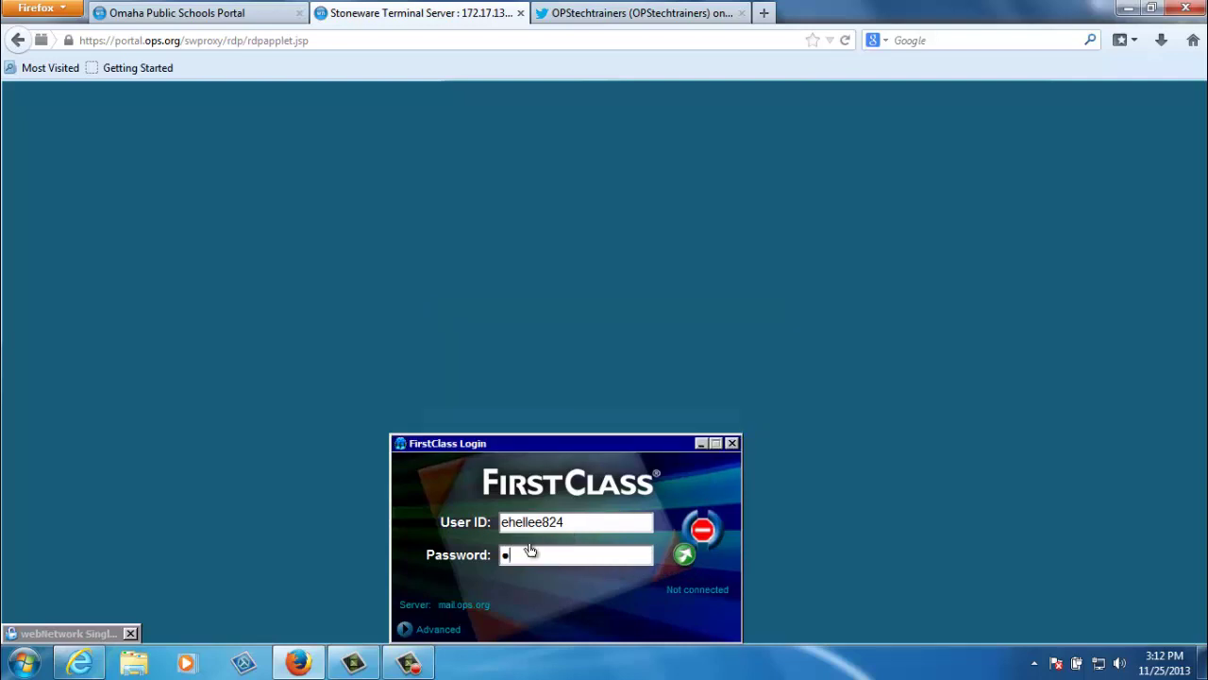
{"action": "left_click_drag", "start_coordinate": [525, 554], "coordinate": [488, 557]}
{"action": "type", "text": "**********"}
{"action": "key", "text": "Return"}
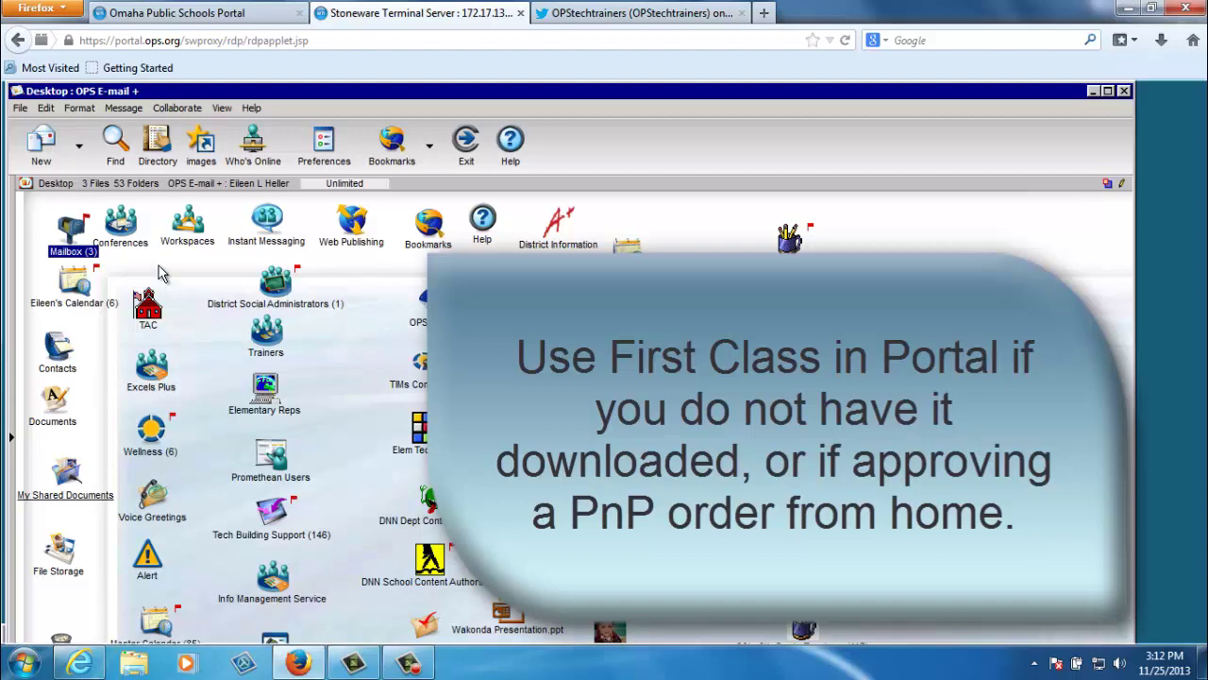
{"action": "left_click", "coordinate": [20, 110]}
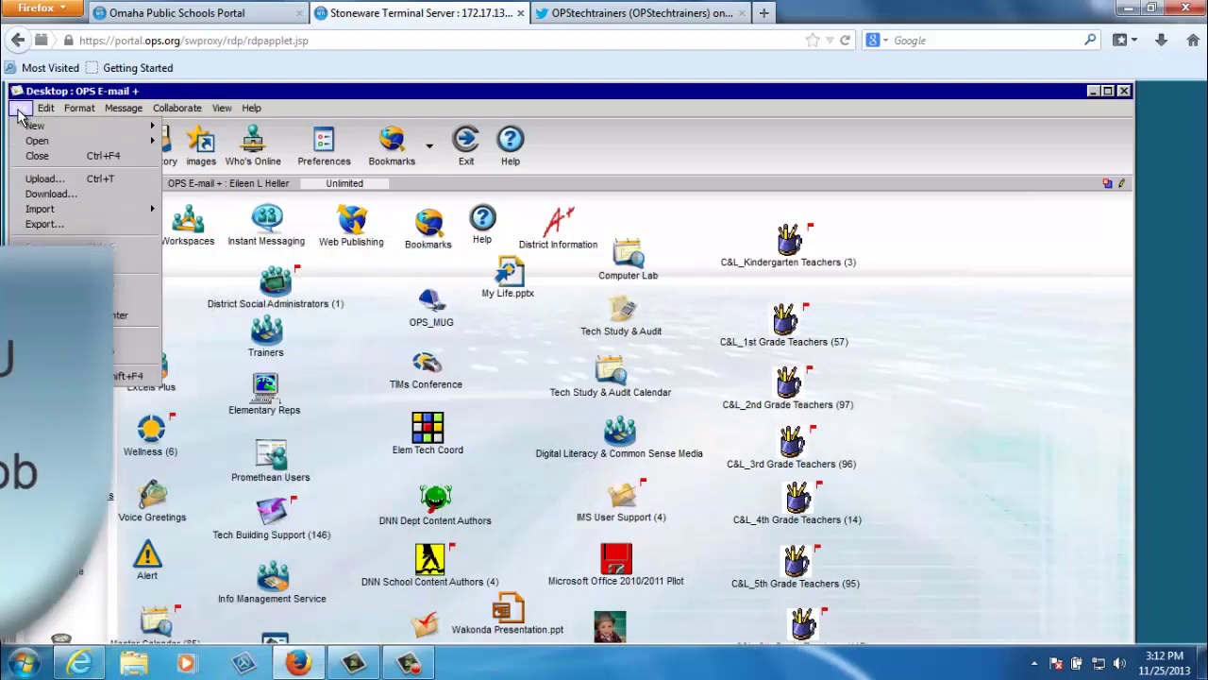
{"action": "left_click", "coordinate": [38, 359]}
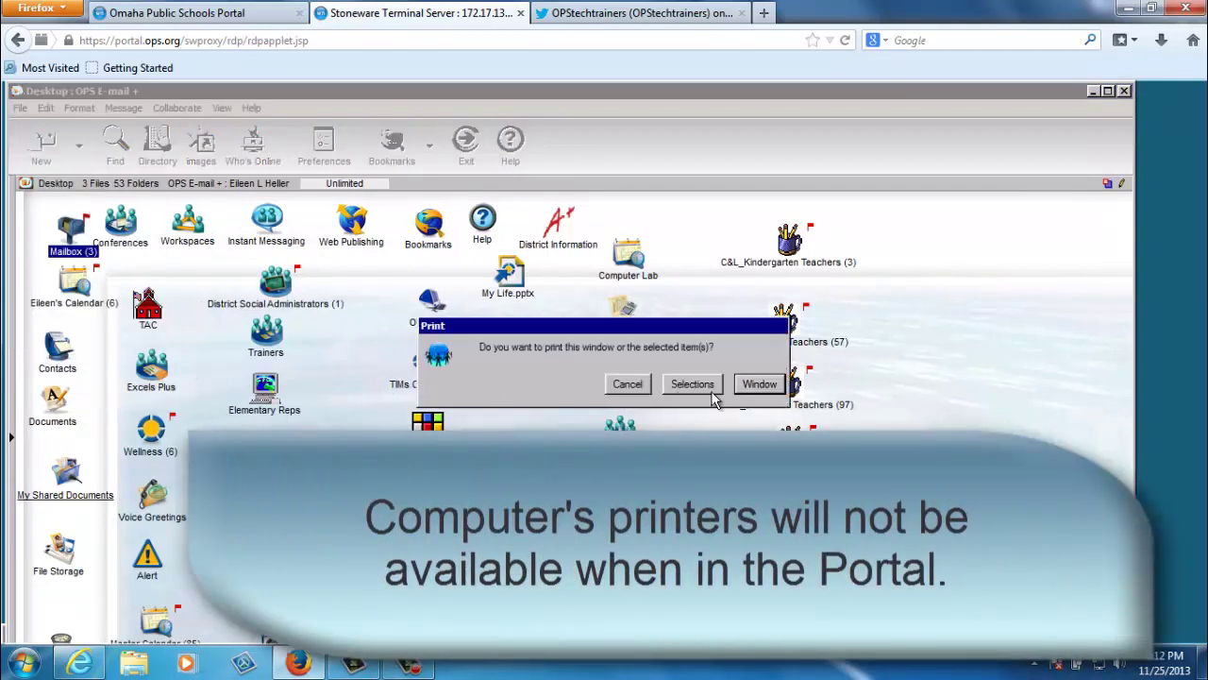
{"action": "left_click", "coordinate": [714, 385]}
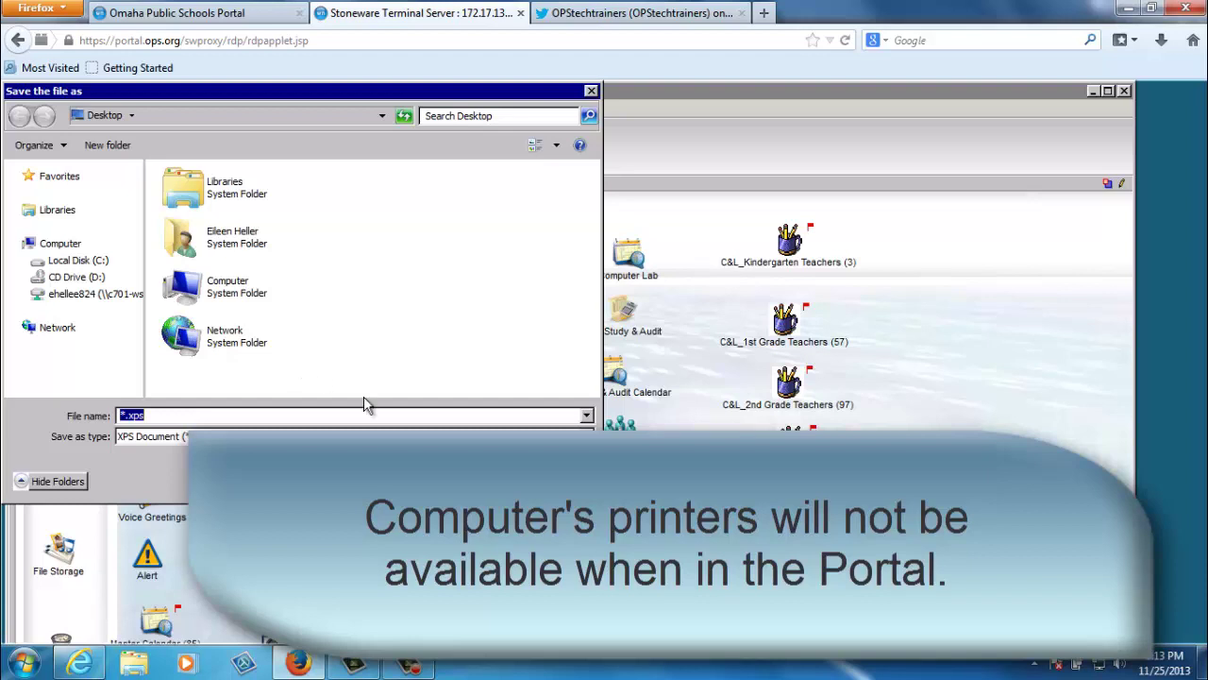
{"action": "left_click", "coordinate": [557, 481]}
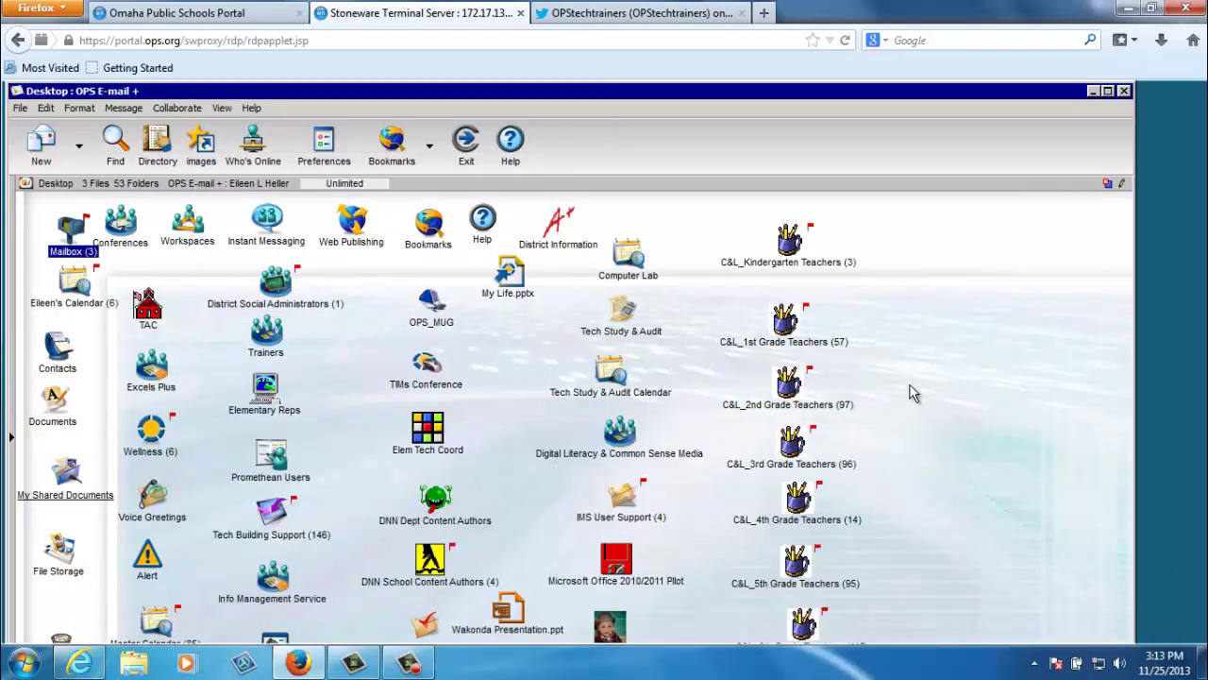
Close the OPS E-mail window, exit from Account statistics, and switch back to the portal tab
{"action": "left_click", "coordinate": [1123, 91]}
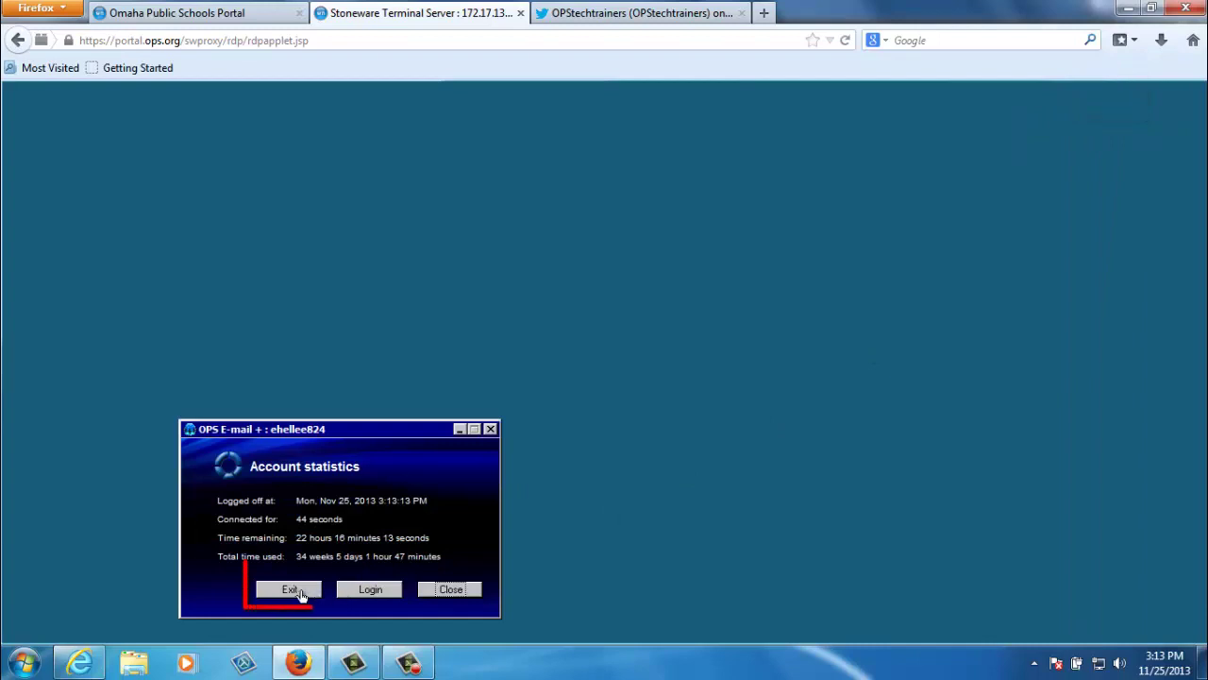
{"action": "left_click", "coordinate": [299, 593]}
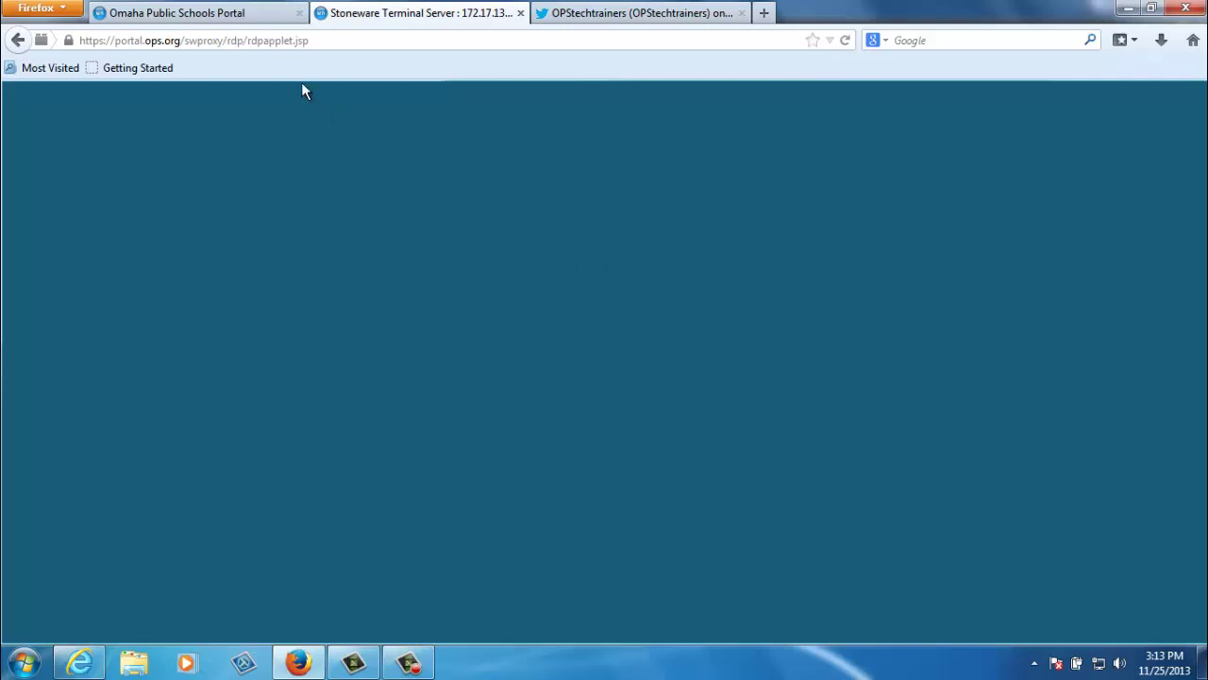
{"action": "left_click", "coordinate": [236, 19]}
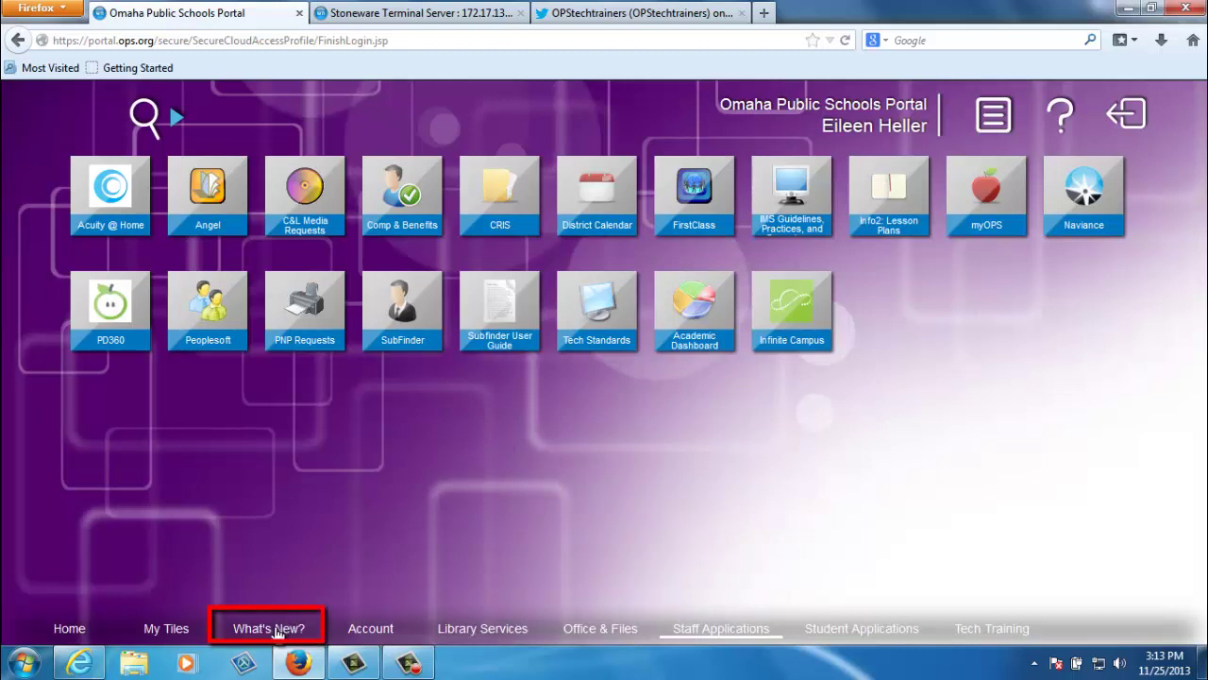
Open What's New?, view and scroll the Introduction to OPS Portal page, then close it
{"action": "left_click", "coordinate": [265, 631]}
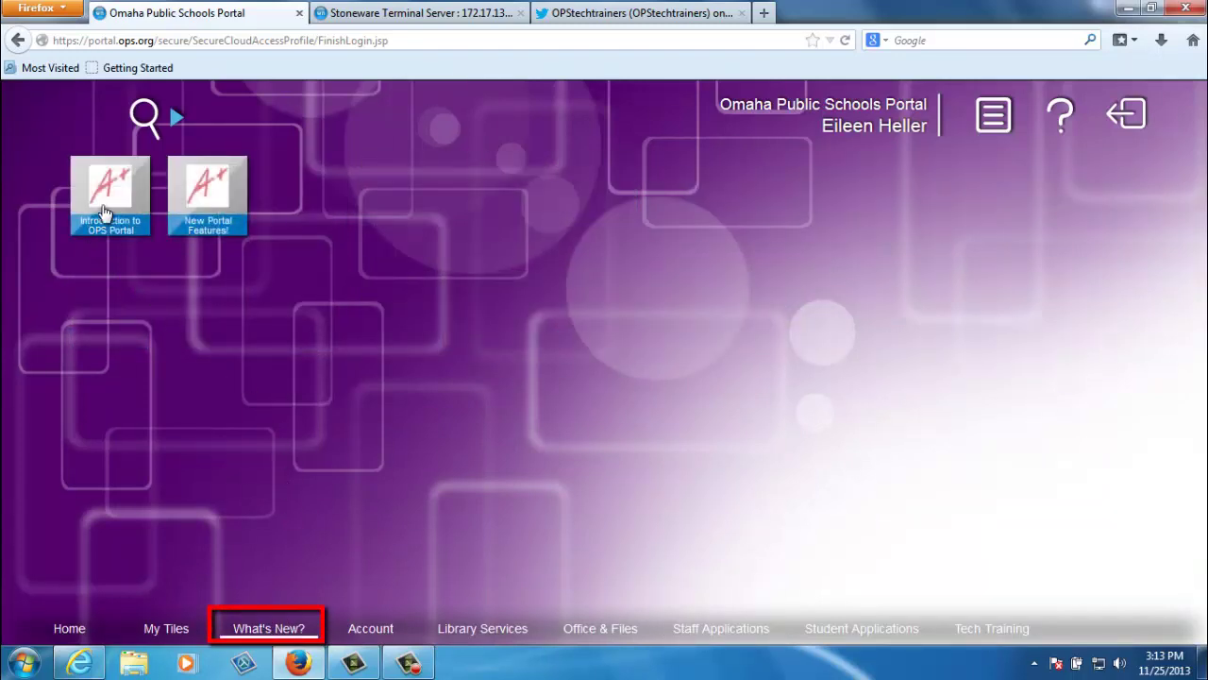
{"action": "left_click", "coordinate": [104, 207]}
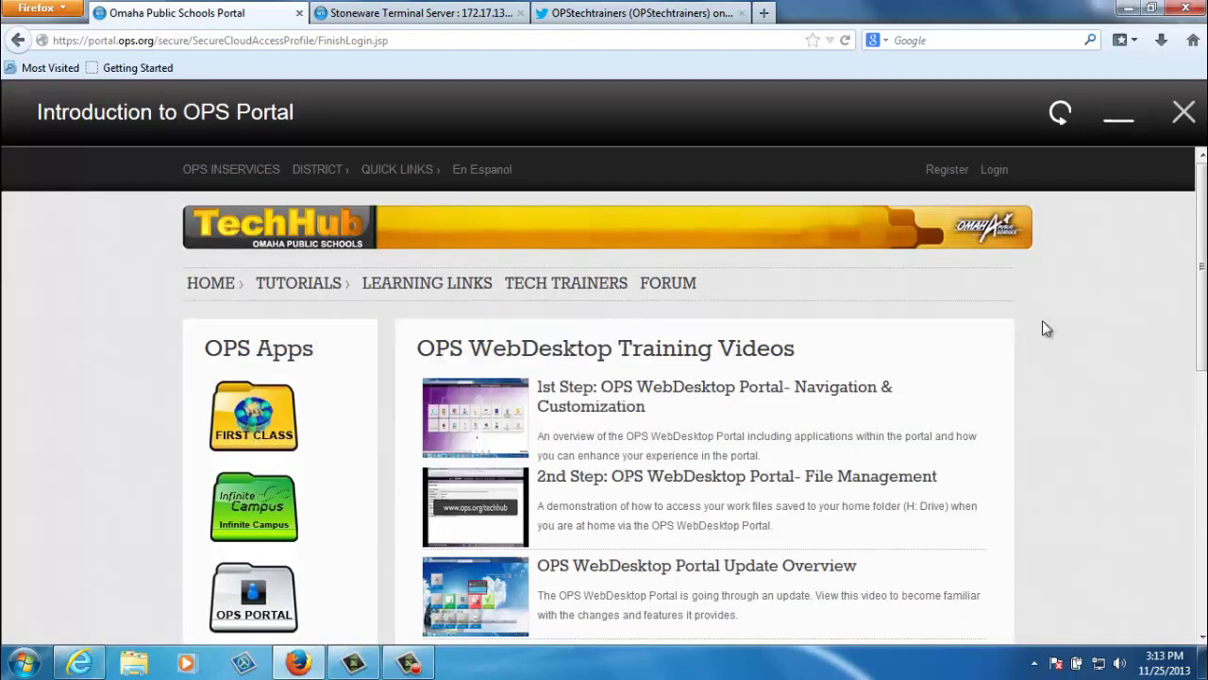
{"action": "left_click_drag", "start_coordinate": [1201, 264], "coordinate": [1199, 453]}
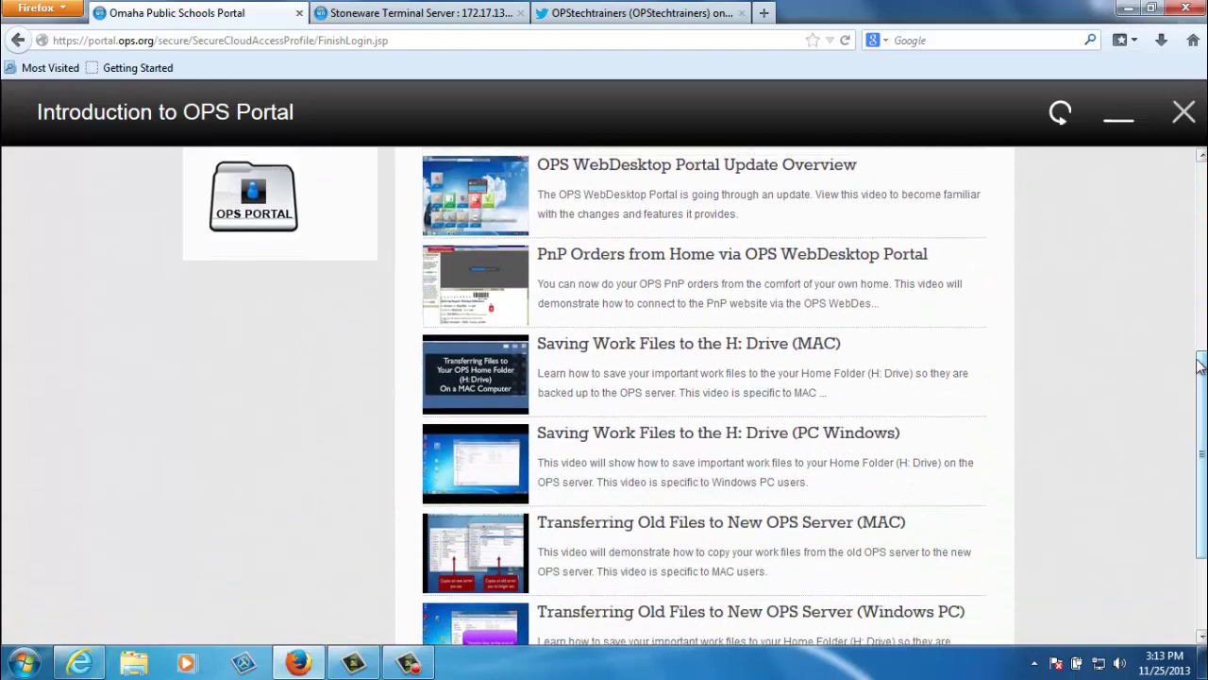
{"action": "left_click", "coordinate": [1184, 111]}
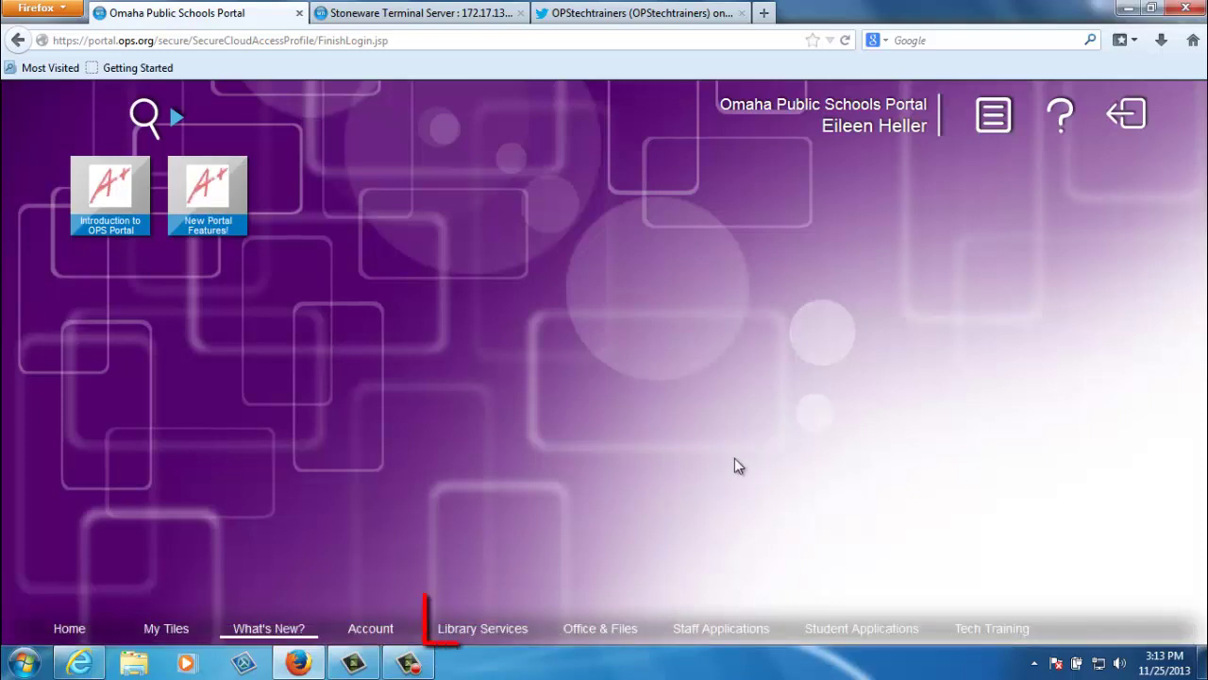
View the Library Services tiles, then switch to the five Tech Training tiles
{"action": "left_click", "coordinate": [481, 628]}
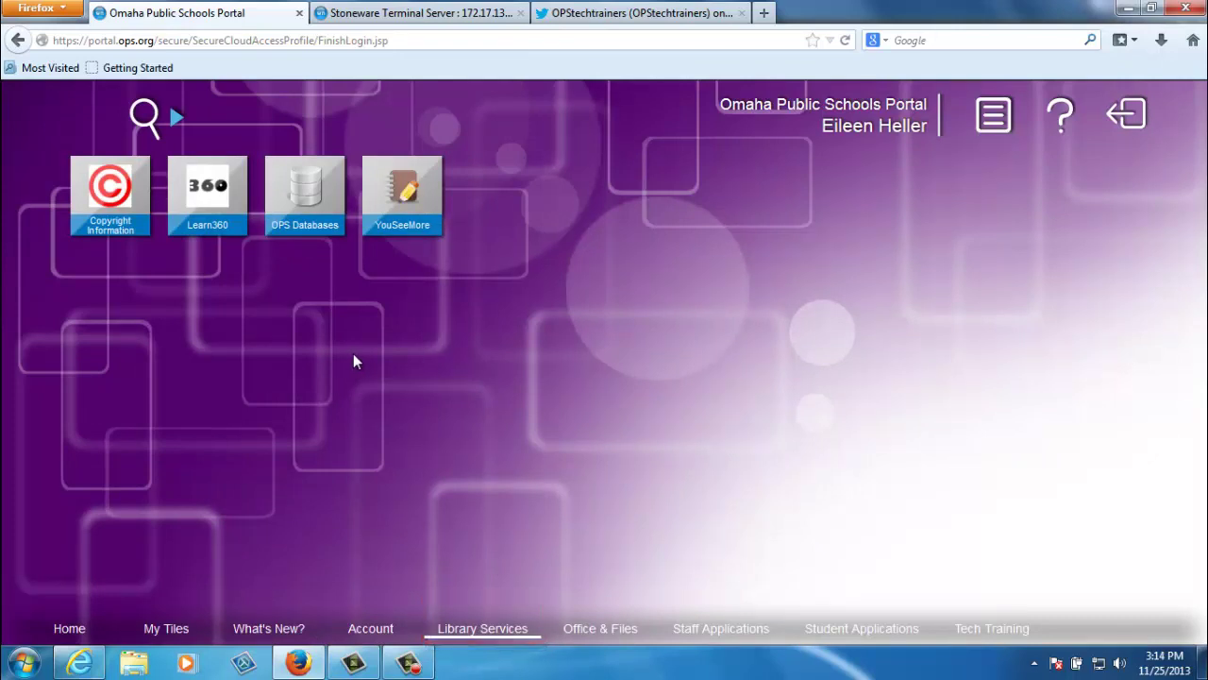
{"action": "left_click", "coordinate": [999, 626]}
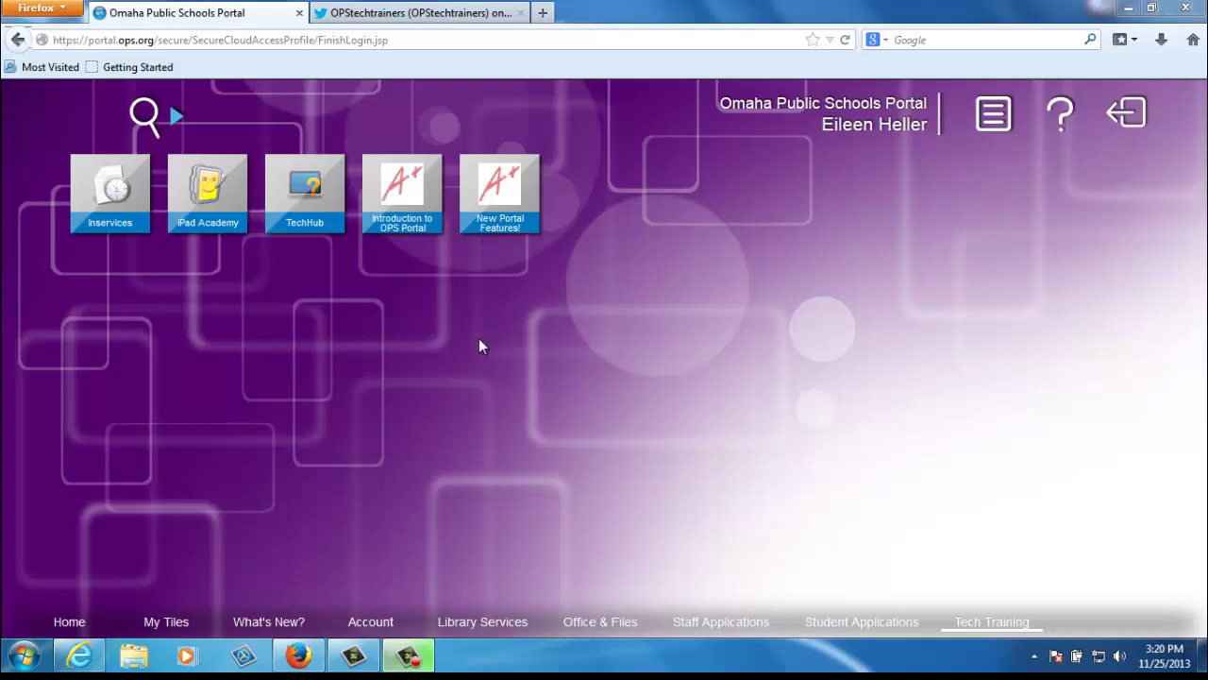
Open the Account tiles and run System Check to test the Java plug-in and pop-up blocker
{"action": "left_click", "coordinate": [385, 624]}
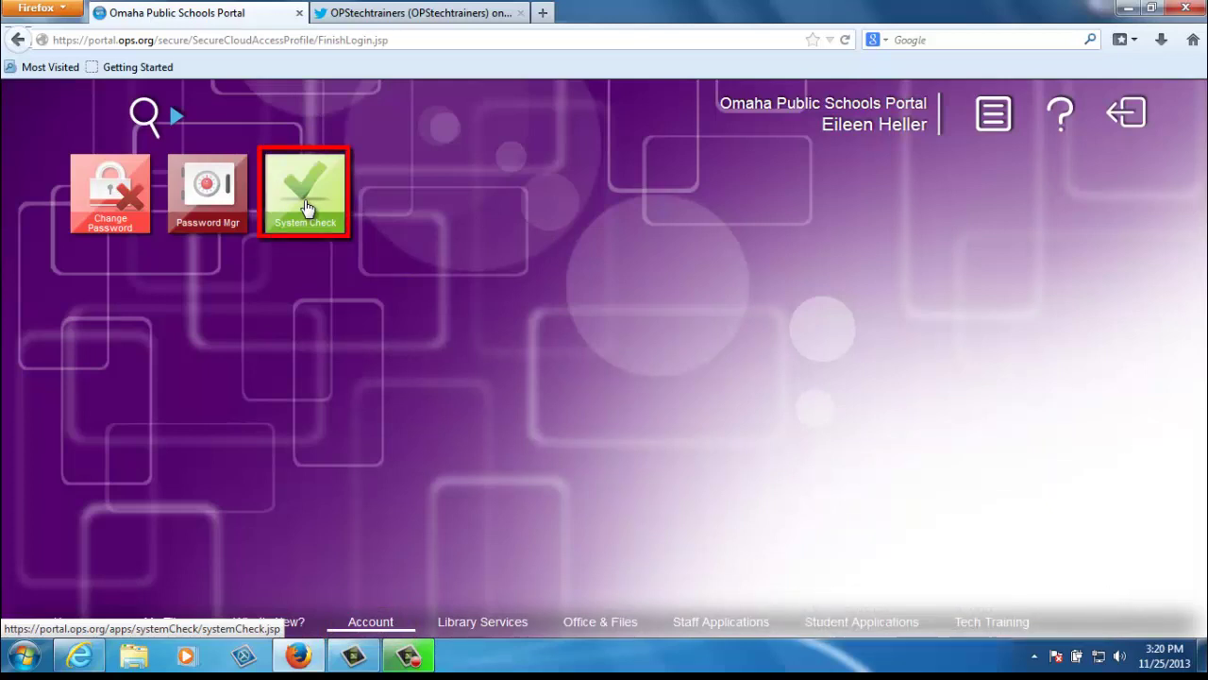
{"action": "left_click", "coordinate": [305, 202]}
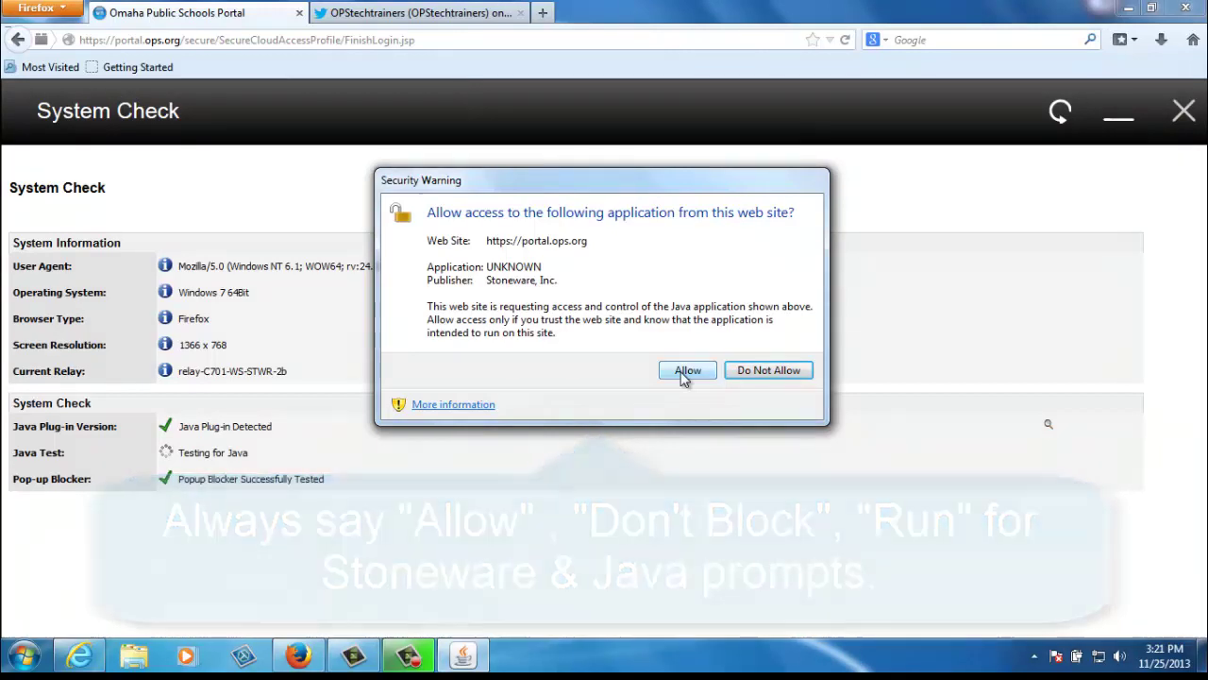
Allow the Java test to pass (version 1.7.0_45), view the Java download page, then close System Check
{"action": "left_click", "coordinate": [686, 373]}
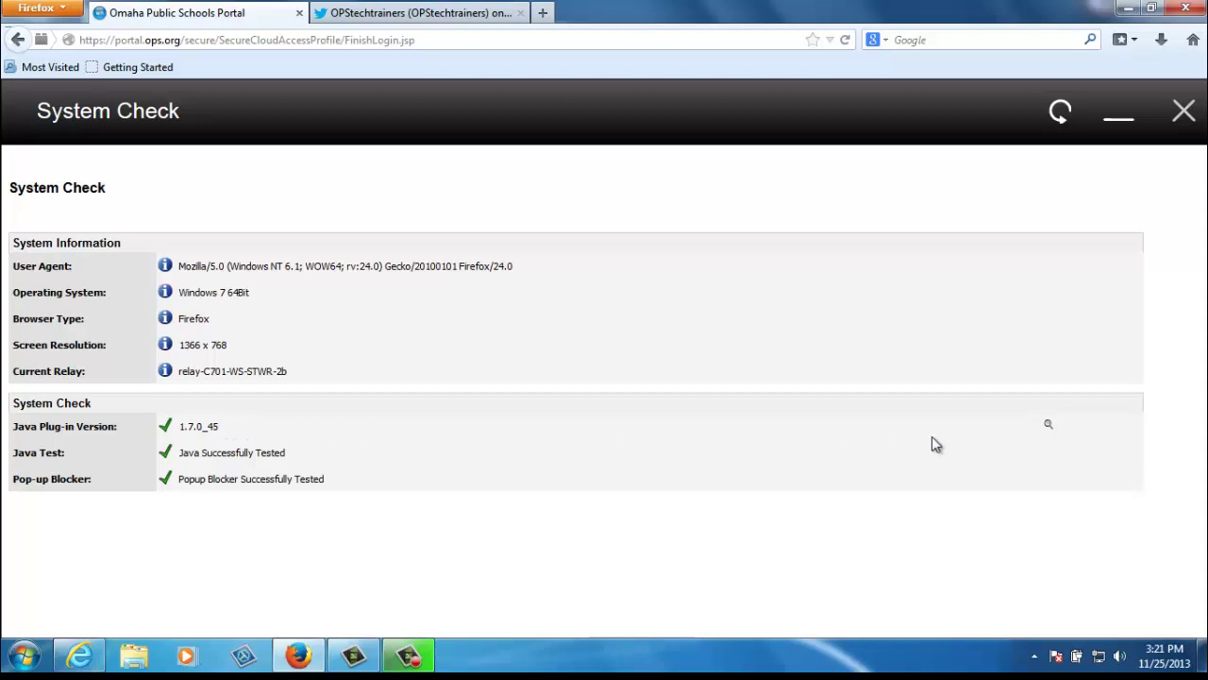
{"action": "left_click", "coordinate": [1048, 424]}
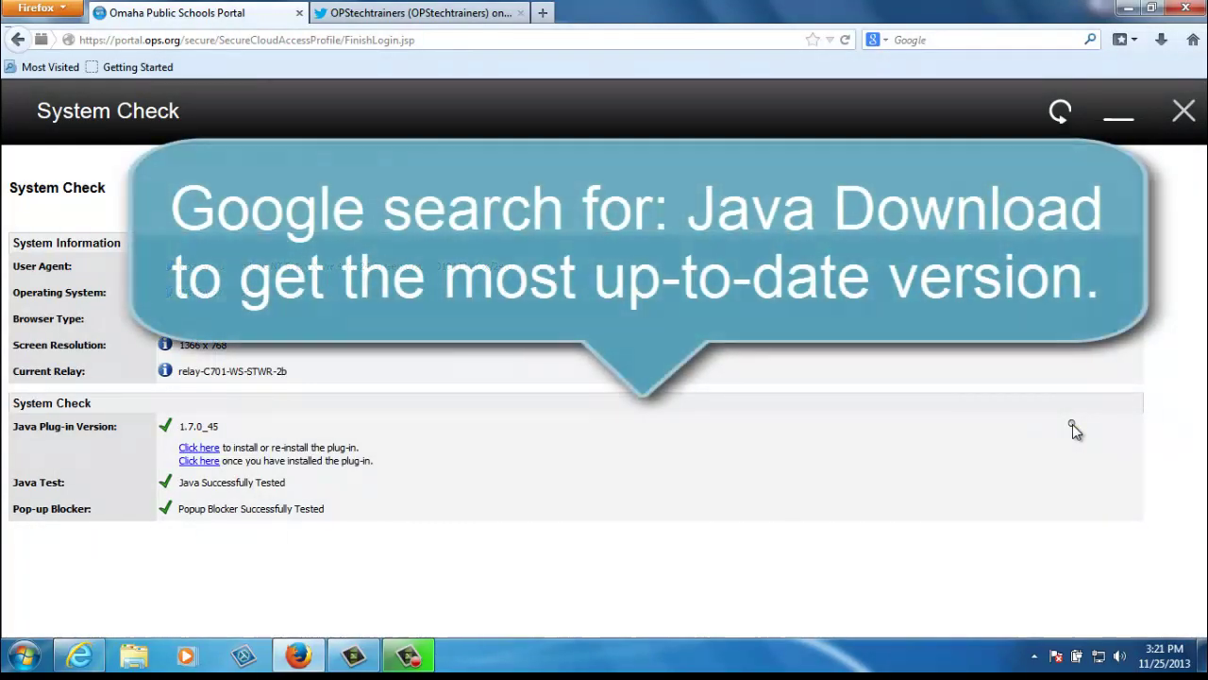
{"action": "left_click", "coordinate": [208, 449]}
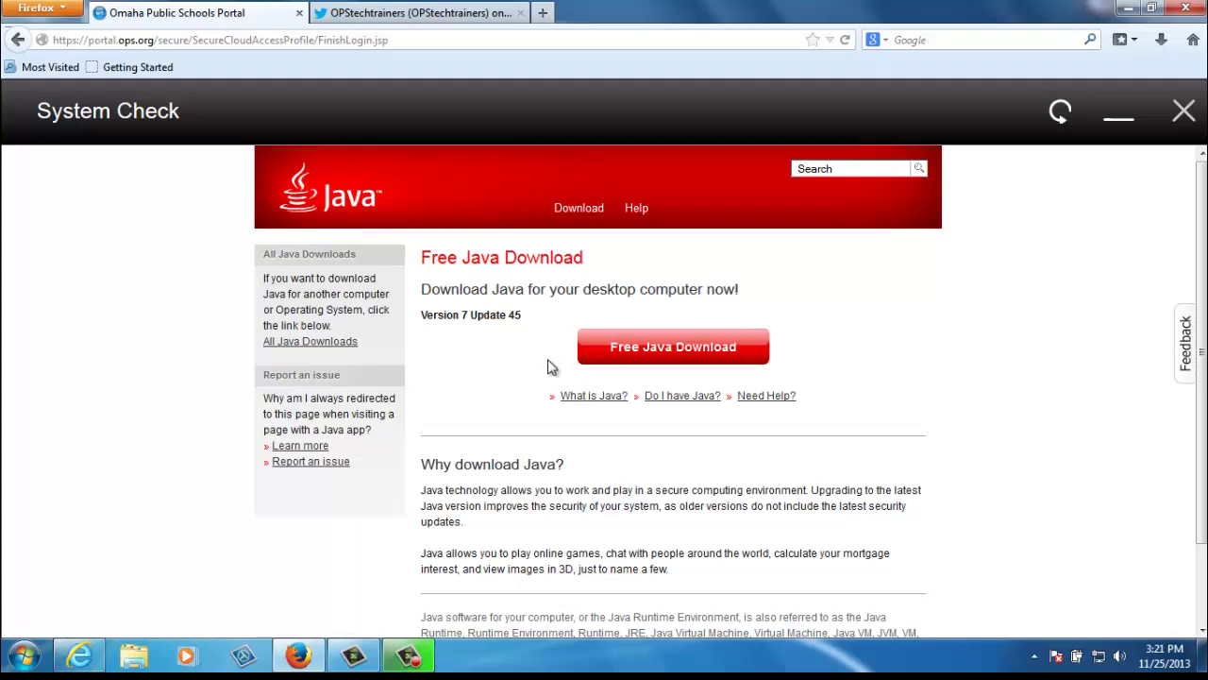
{"action": "left_click", "coordinate": [1184, 114]}
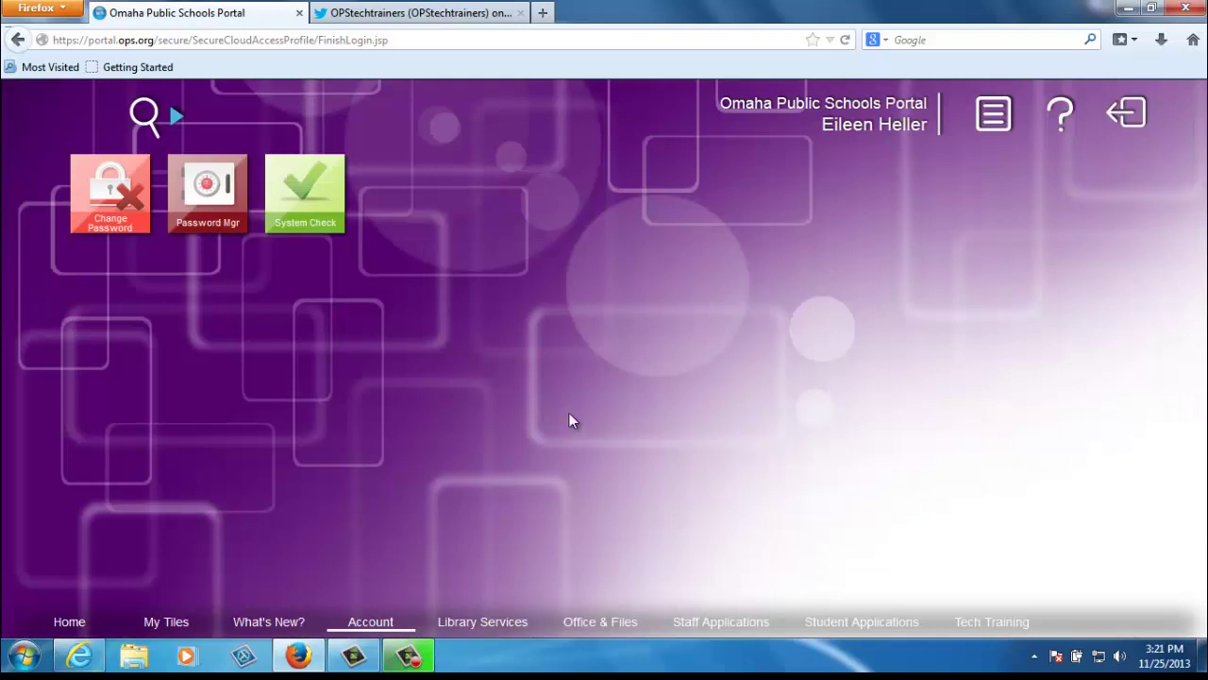
Show the Office & Files tiles (webStorage, My Files, Office viewers) and bring up the tile-adding menu
{"action": "left_click", "coordinate": [595, 623]}
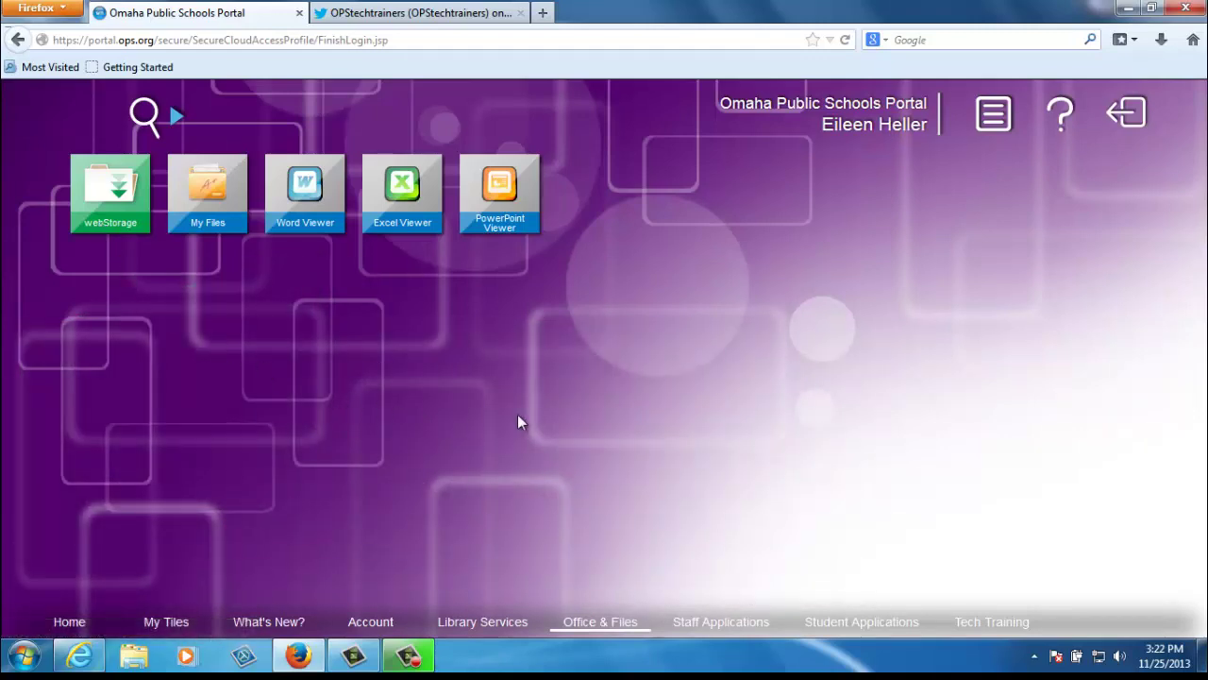
{"action": "right_click", "coordinate": [891, 375]}
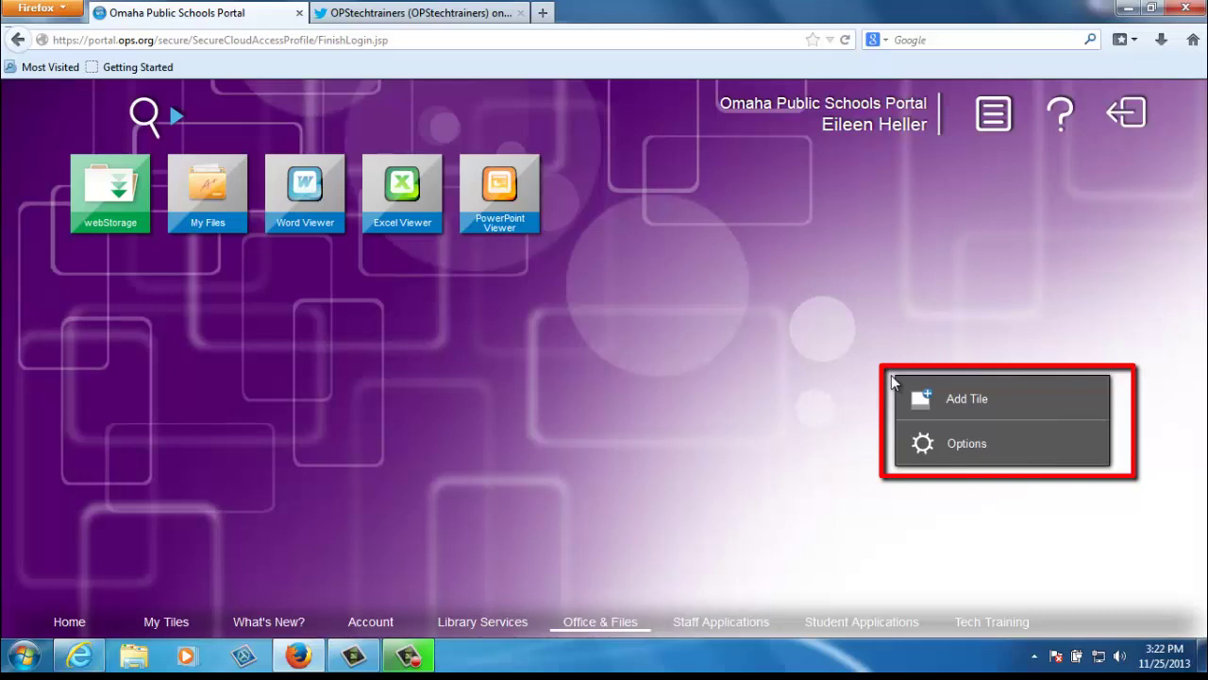
Start an Add Tile form and copy the OPStechtrainers Twitter page address from the Twitter tab
{"action": "left_click", "coordinate": [963, 402]}
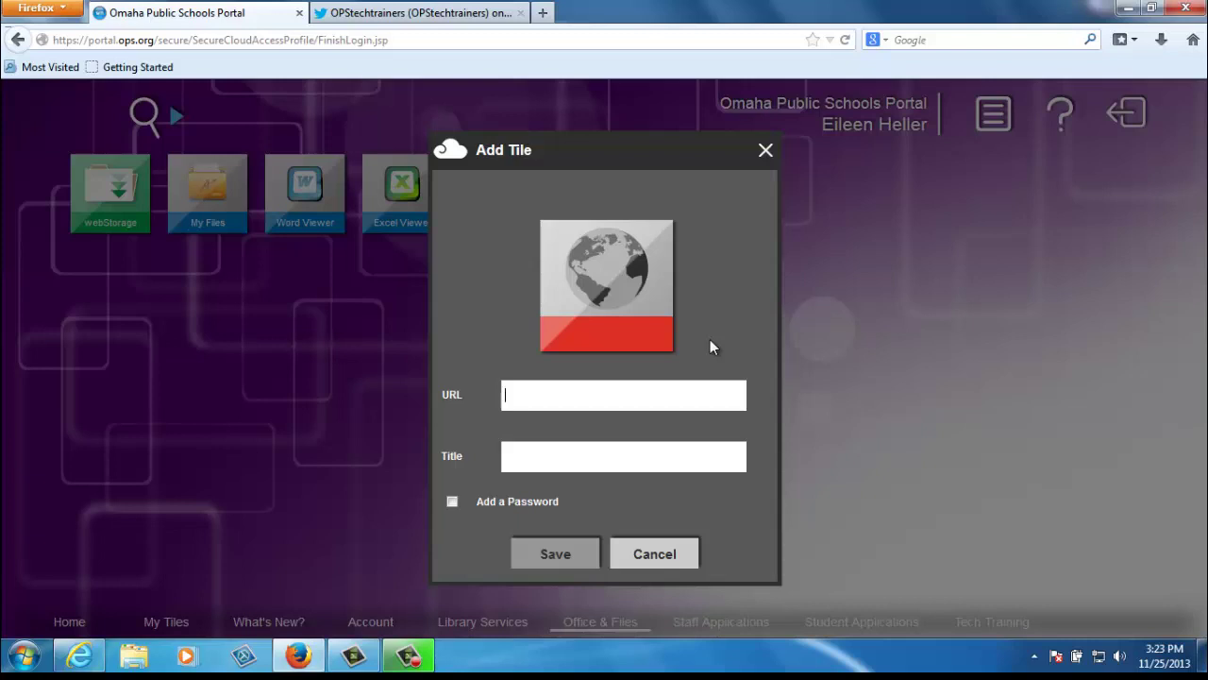
{"action": "left_click", "coordinate": [452, 11]}
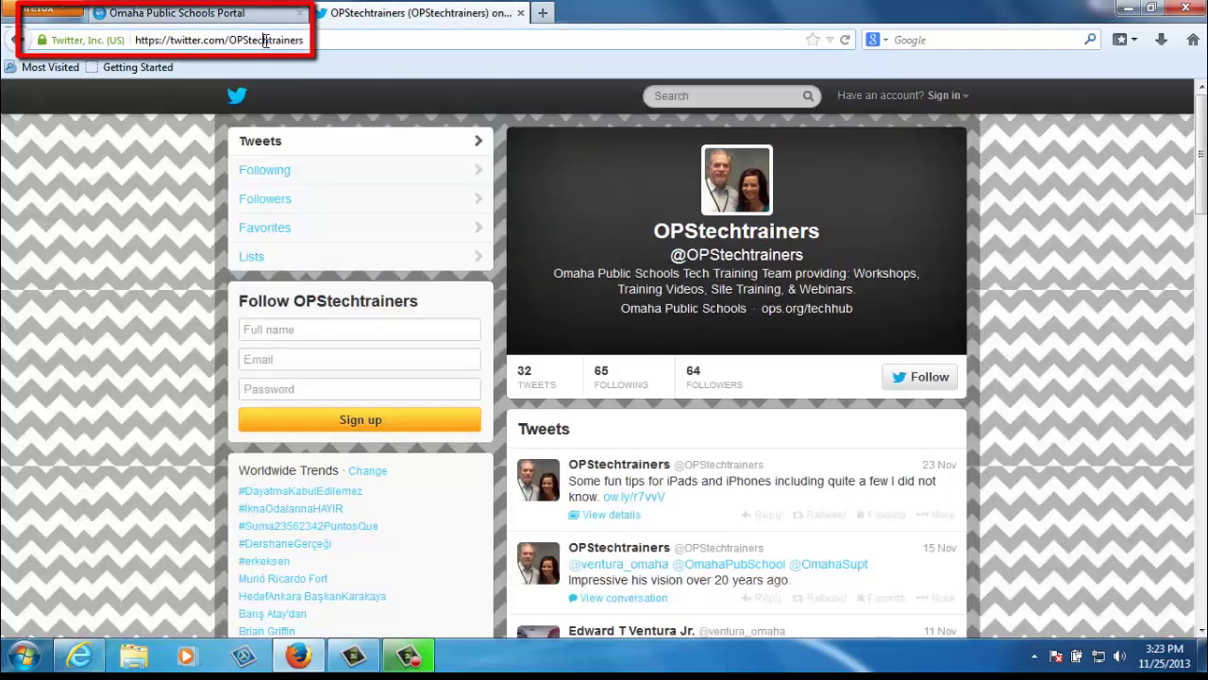
{"action": "left_click", "coordinate": [266, 41]}
{"action": "right_click", "coordinate": [267, 40]}
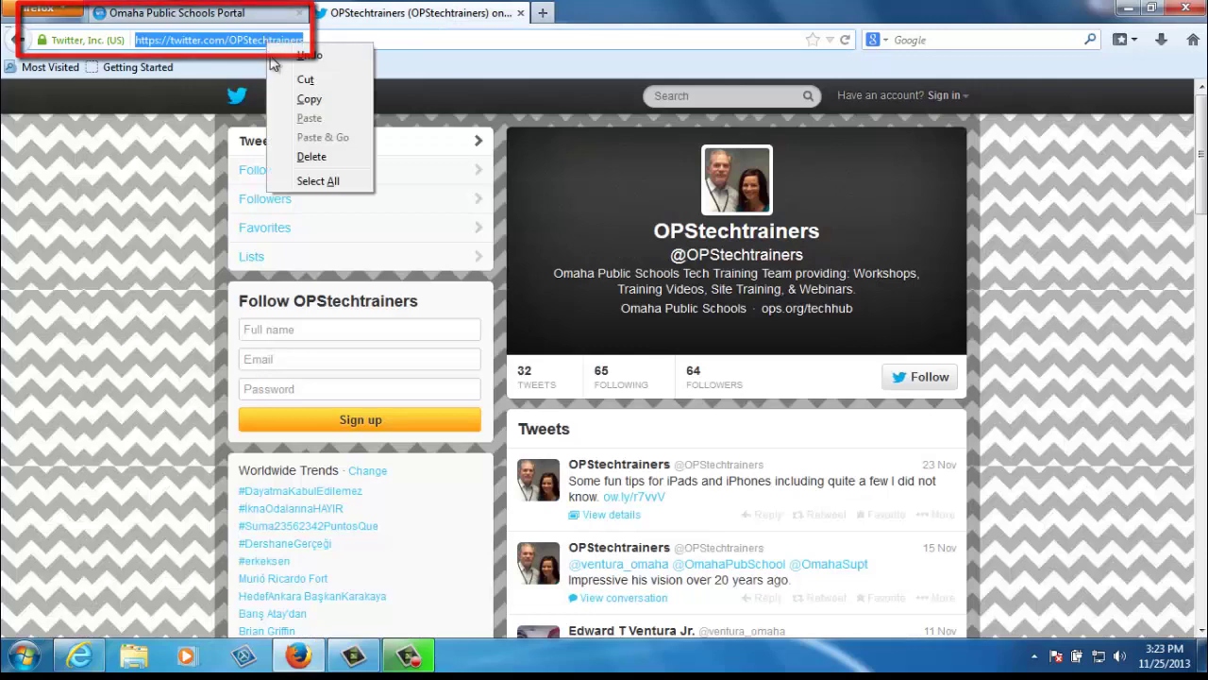
{"action": "left_click", "coordinate": [303, 98]}
{"action": "left_click", "coordinate": [236, 21]}
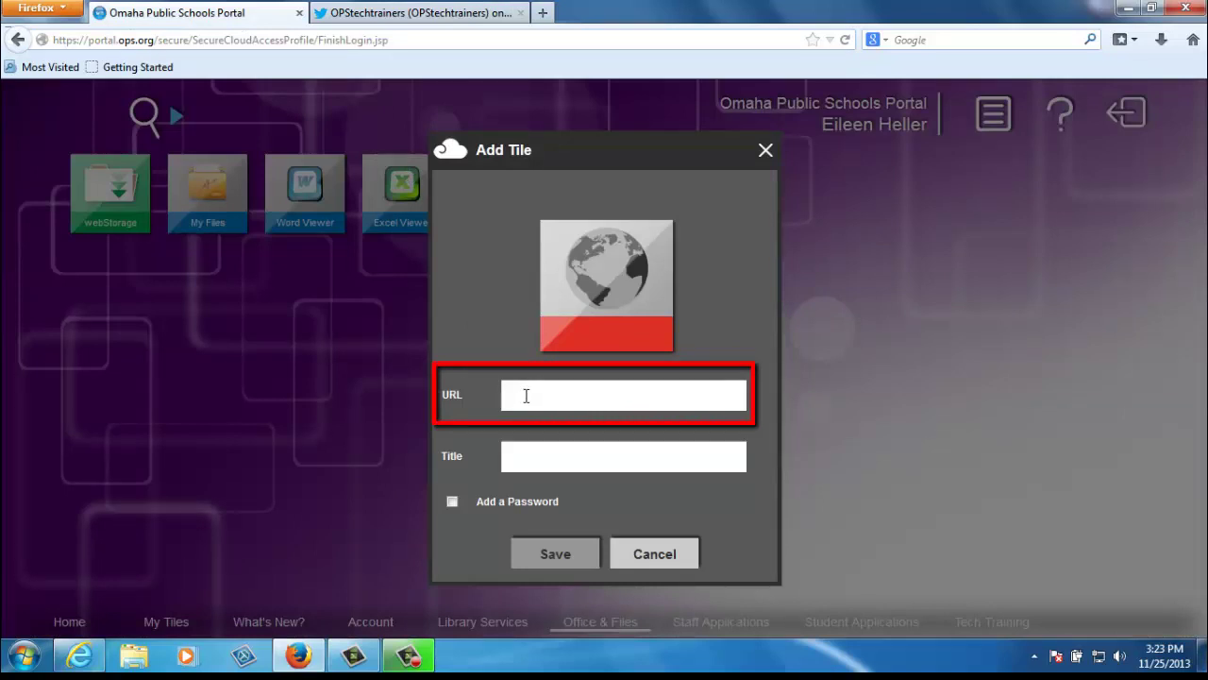
Save a 'Twitter OPS Tech Trainers' tile with the pasted Twitter URL, then reopen the background menu
{"action": "key", "text": "ctrl+v"}
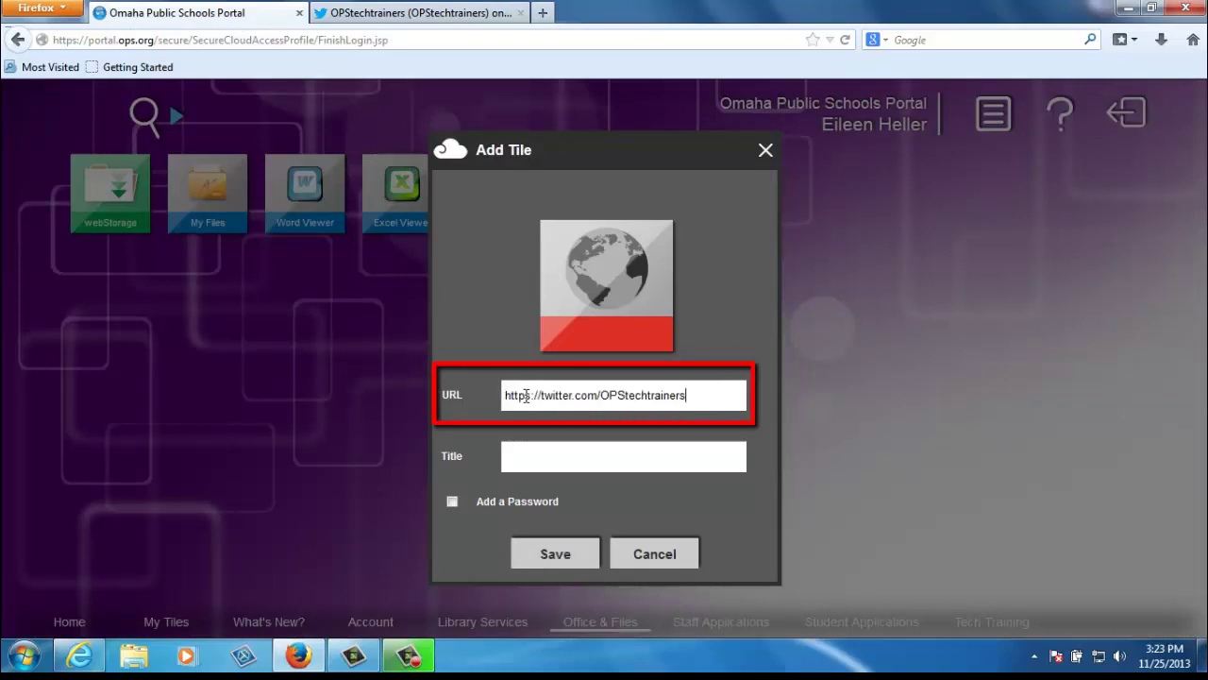
{"action": "left_click", "coordinate": [548, 461]}
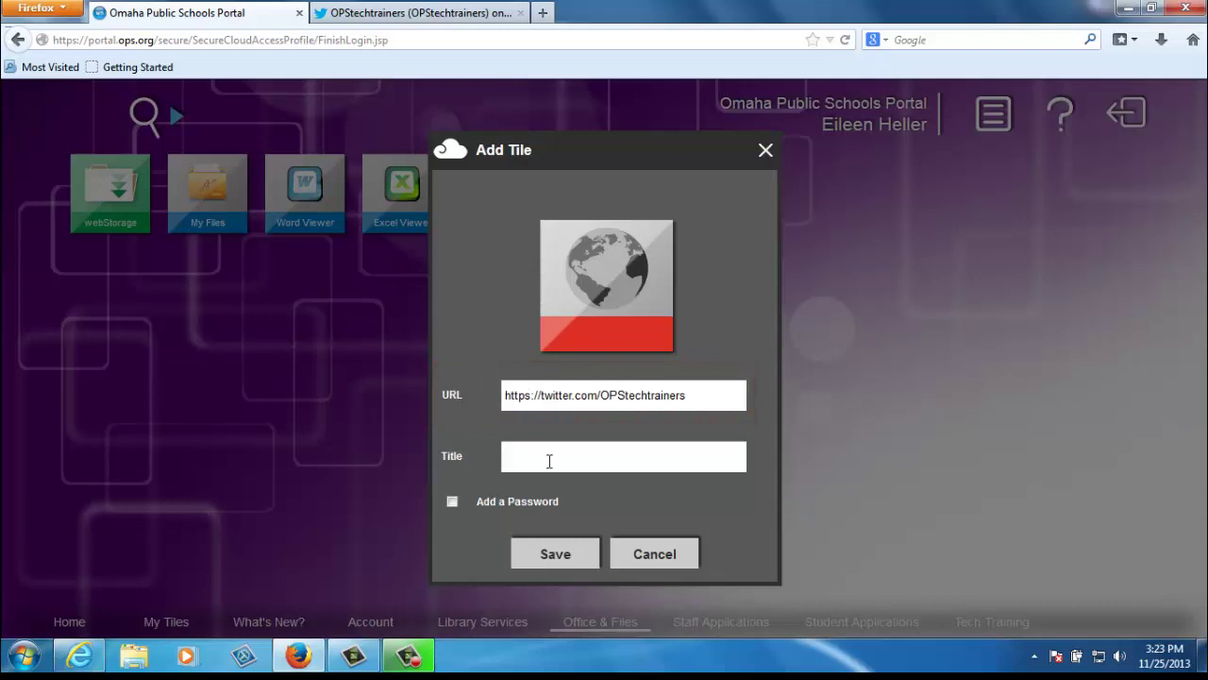
{"action": "type", "text": "Twitter "}
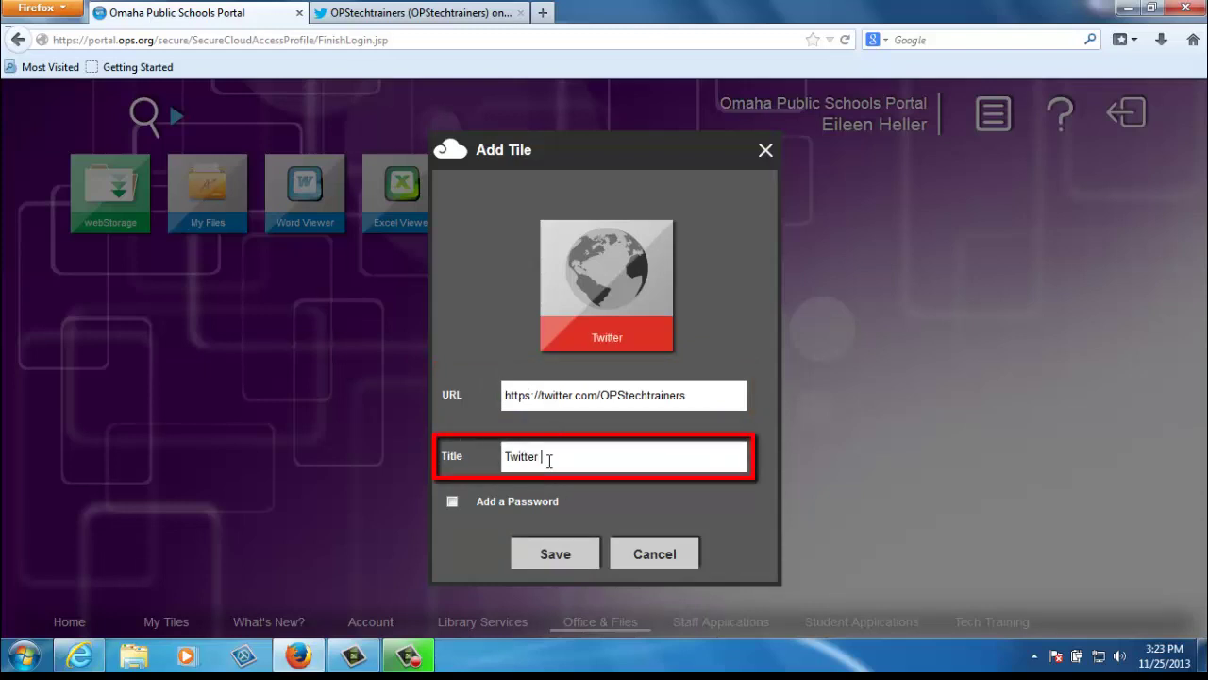
{"action": "type", "text": "OPS Tech Trainers"}
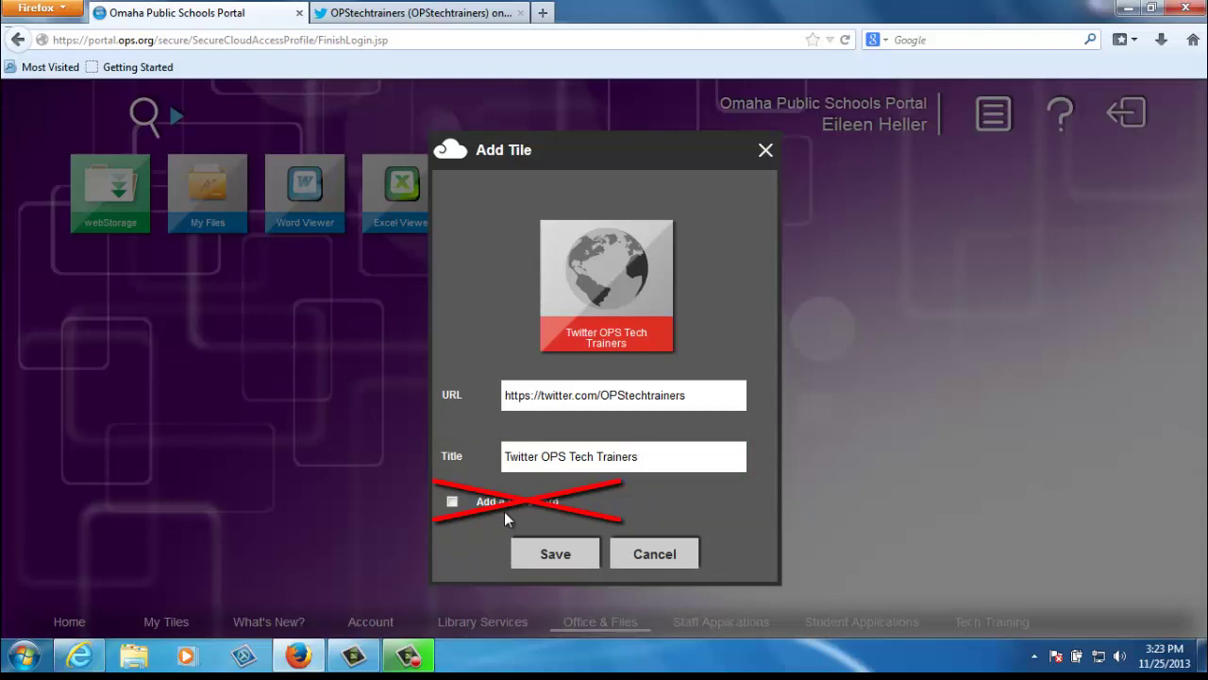
{"action": "left_click", "coordinate": [547, 555]}
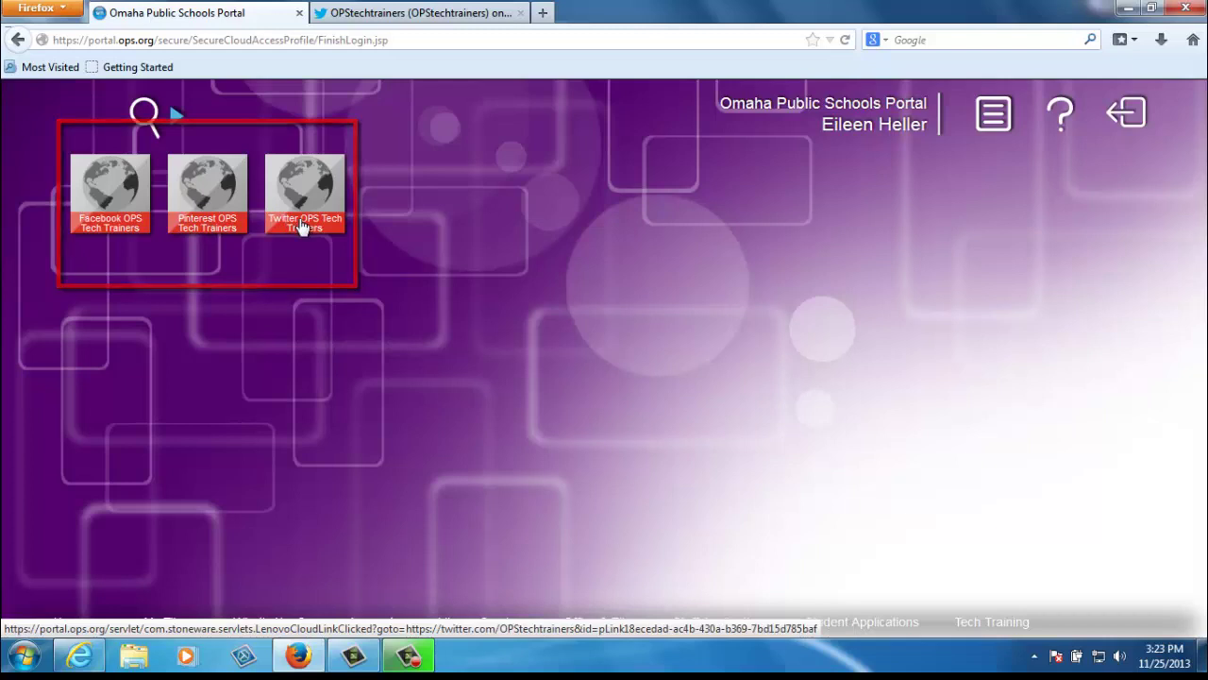
{"action": "right_click", "coordinate": [425, 282]}
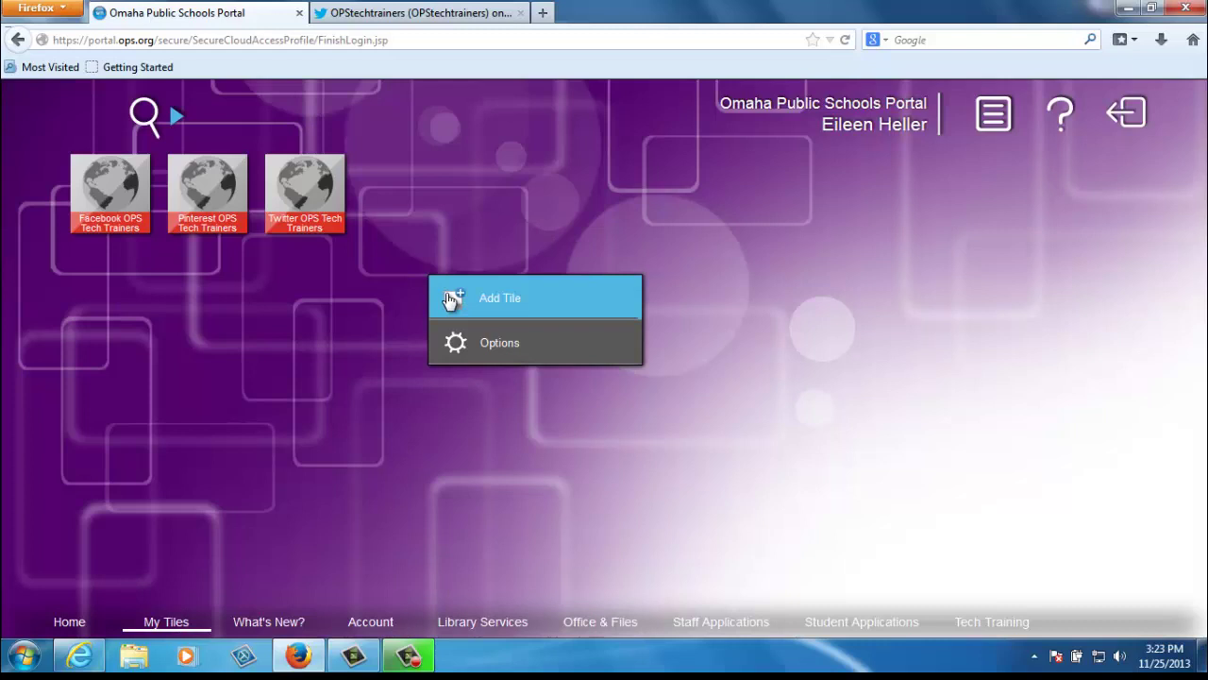
Lock the portal through Options > Lock, then unlock it by entering the account password
{"action": "left_click", "coordinate": [348, 317]}
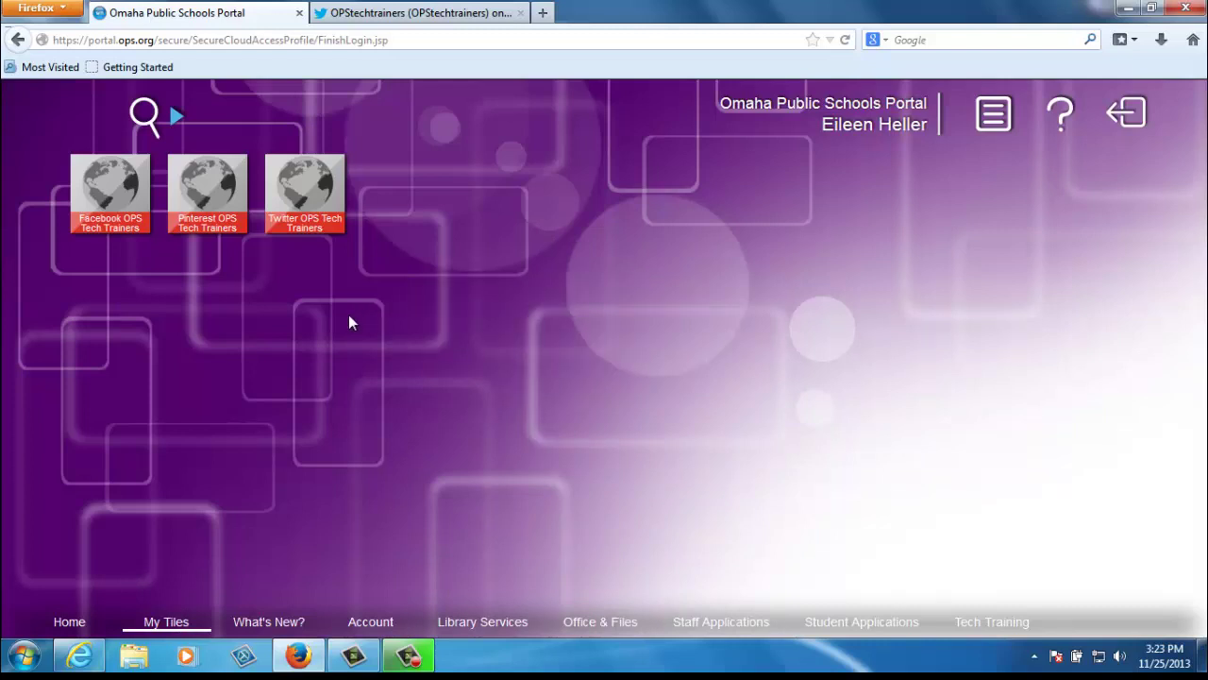
{"action": "right_click", "coordinate": [586, 335]}
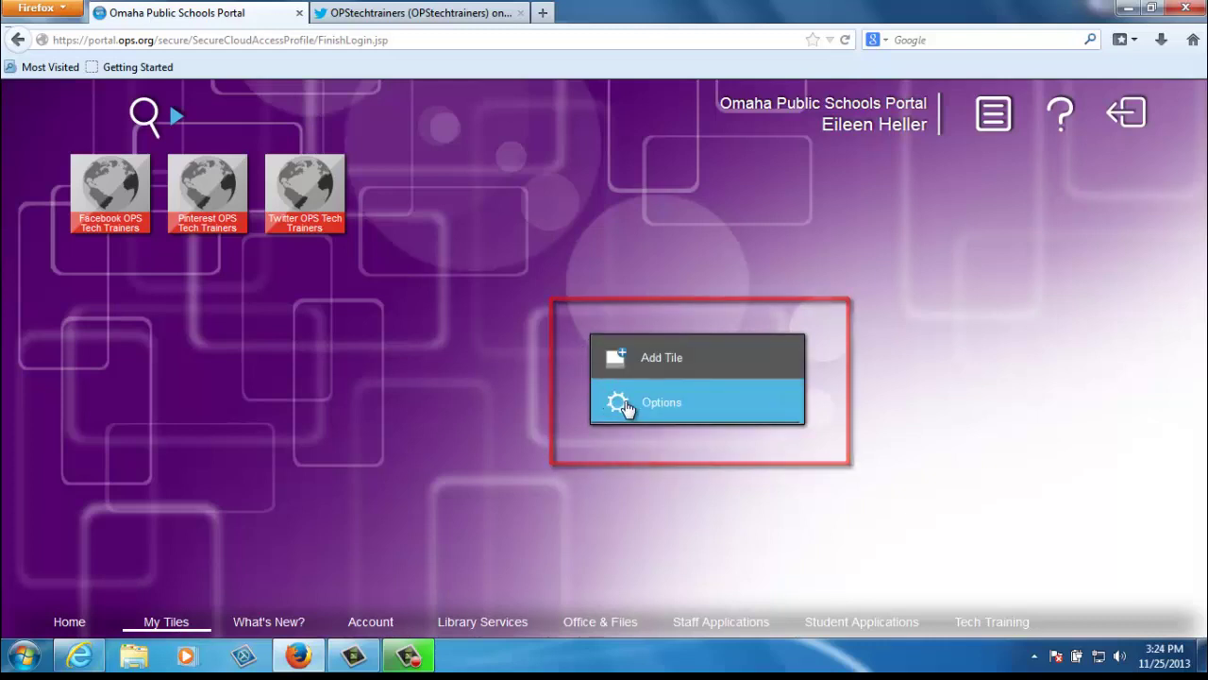
{"action": "left_click", "coordinate": [627, 408]}
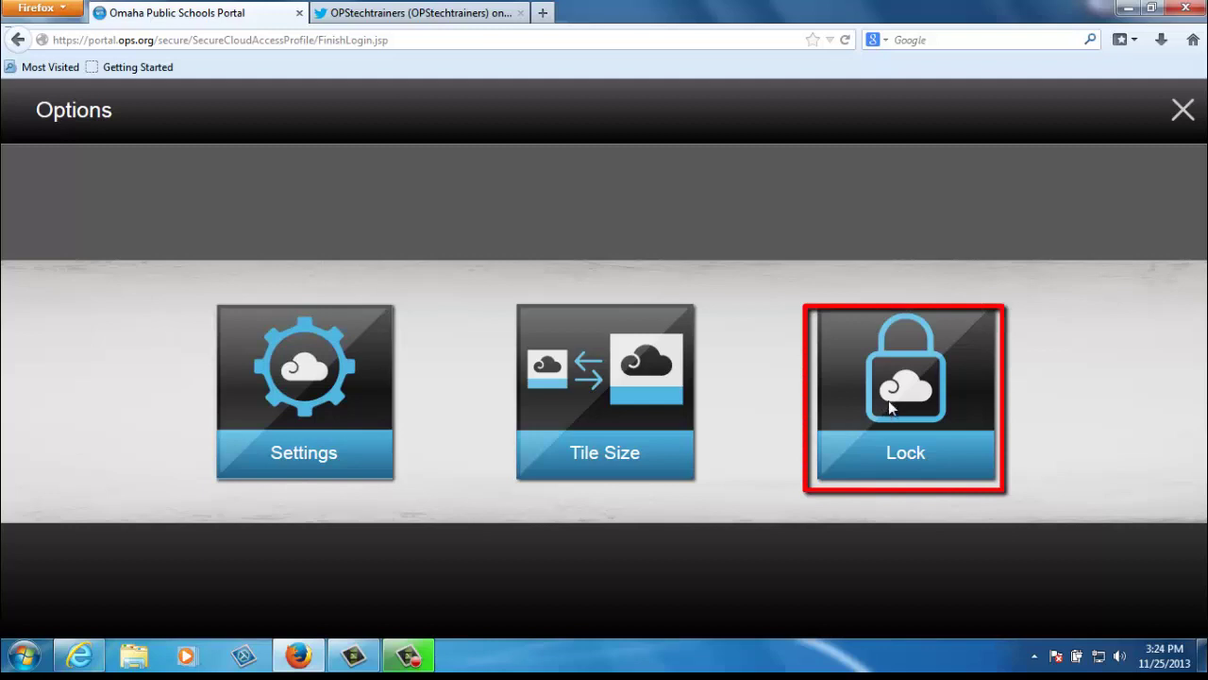
{"action": "left_click", "coordinate": [888, 400]}
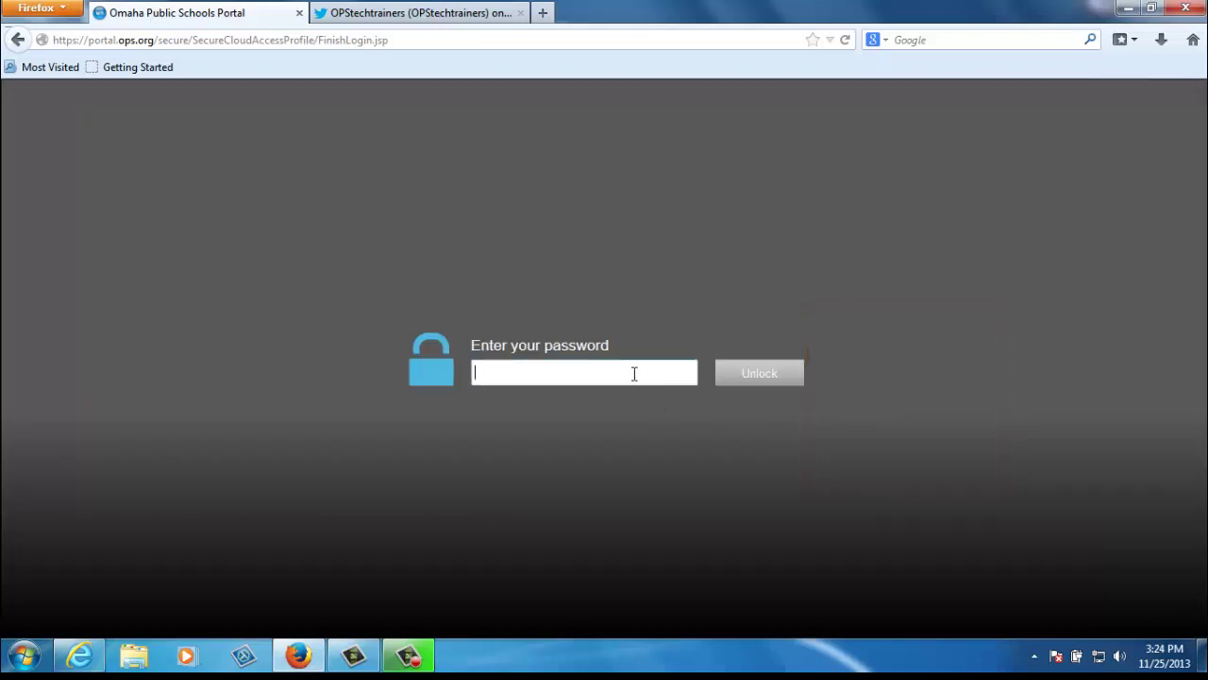
{"action": "type", "text": "••••••••••"}
{"action": "left_click", "coordinate": [757, 375]}
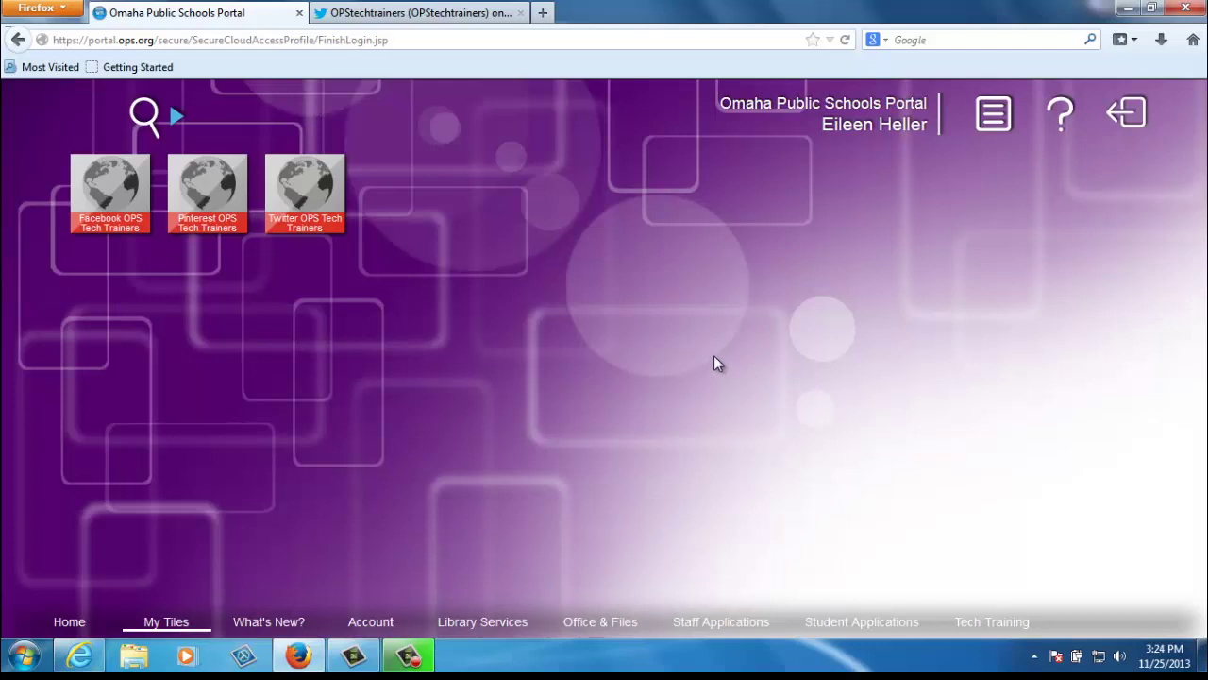
Open the portal Settings from the background menu's Options
{"action": "right_click", "coordinate": [715, 357]}
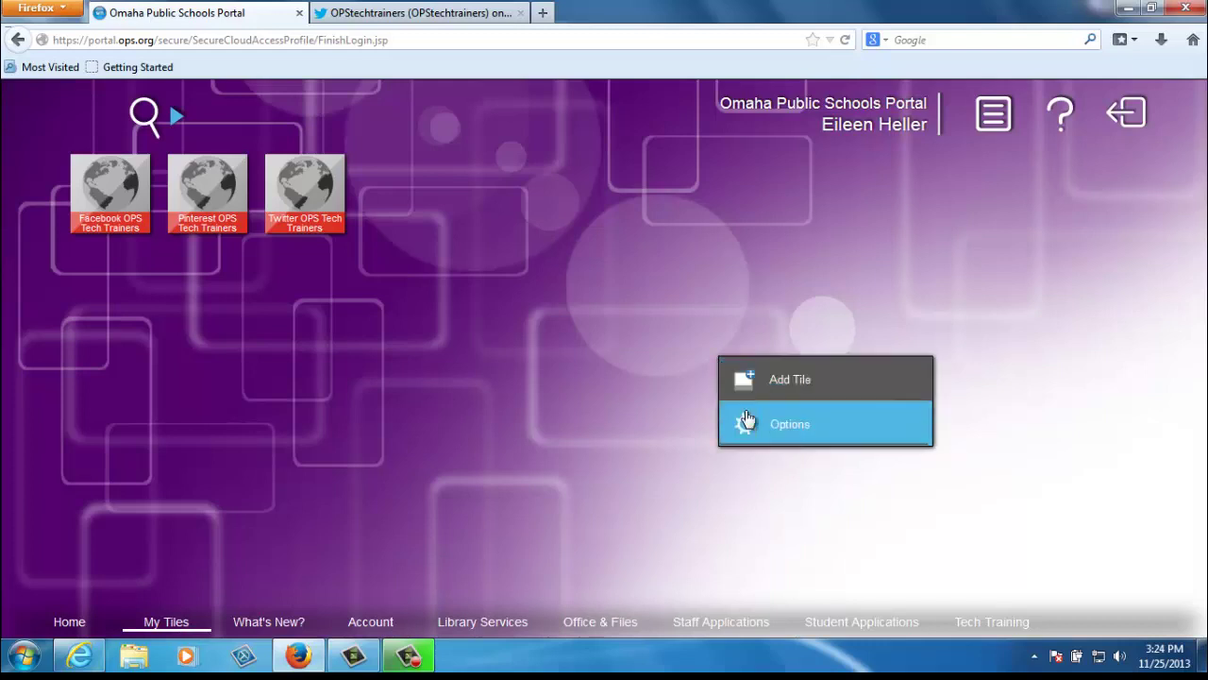
{"action": "left_click", "coordinate": [764, 430]}
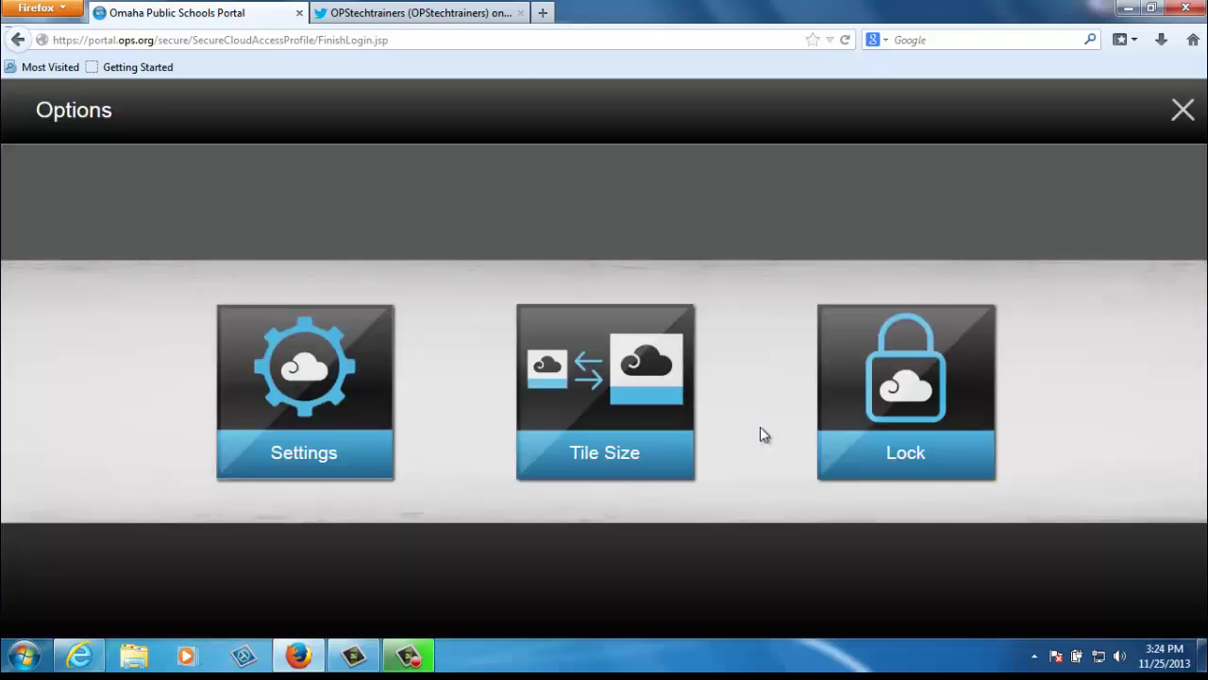
{"action": "left_click", "coordinate": [344, 404]}
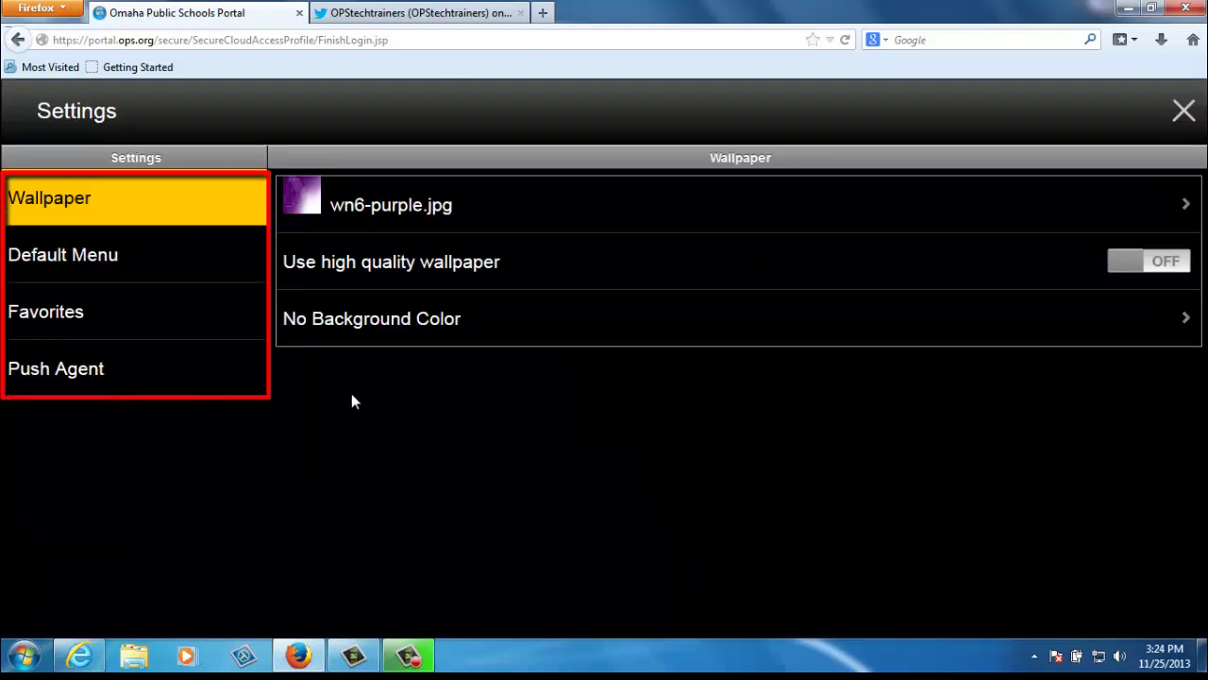
Look through the Wallpaper, Default Menu and Favorites settings, then close Settings
{"action": "left_click", "coordinate": [333, 207]}
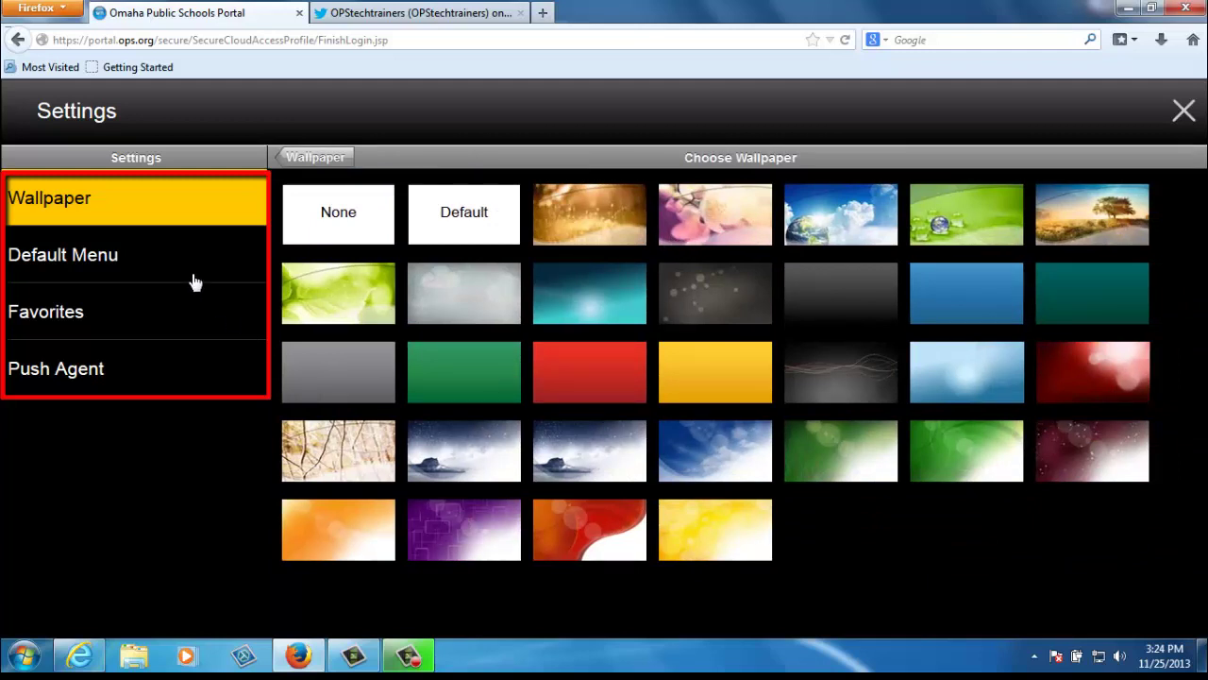
{"action": "left_click", "coordinate": [102, 261]}
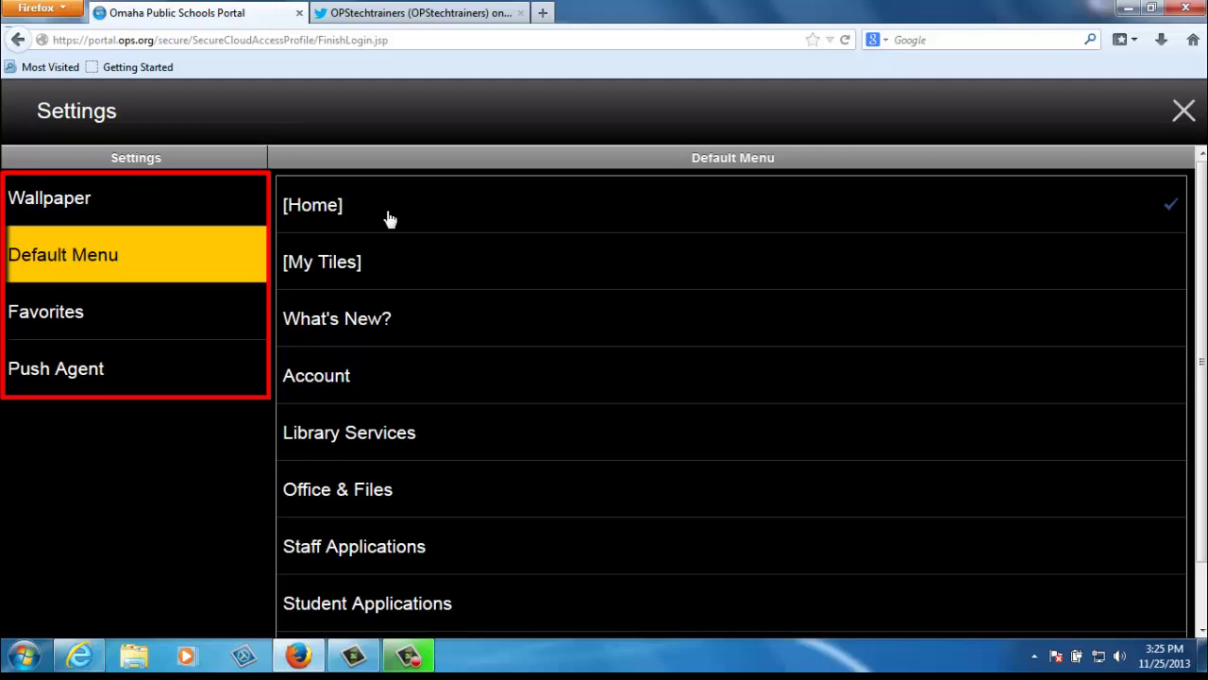
{"action": "left_click", "coordinate": [109, 319]}
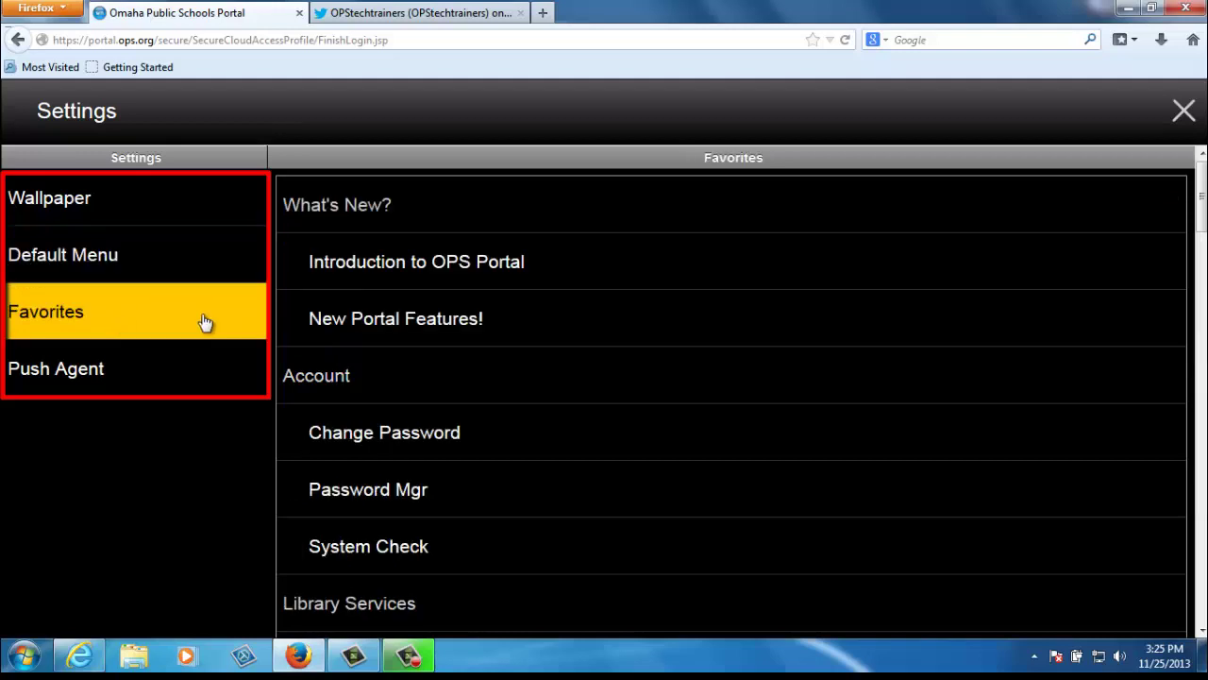
{"action": "left_click_drag", "start_coordinate": [1202, 212], "coordinate": [1202, 326]}
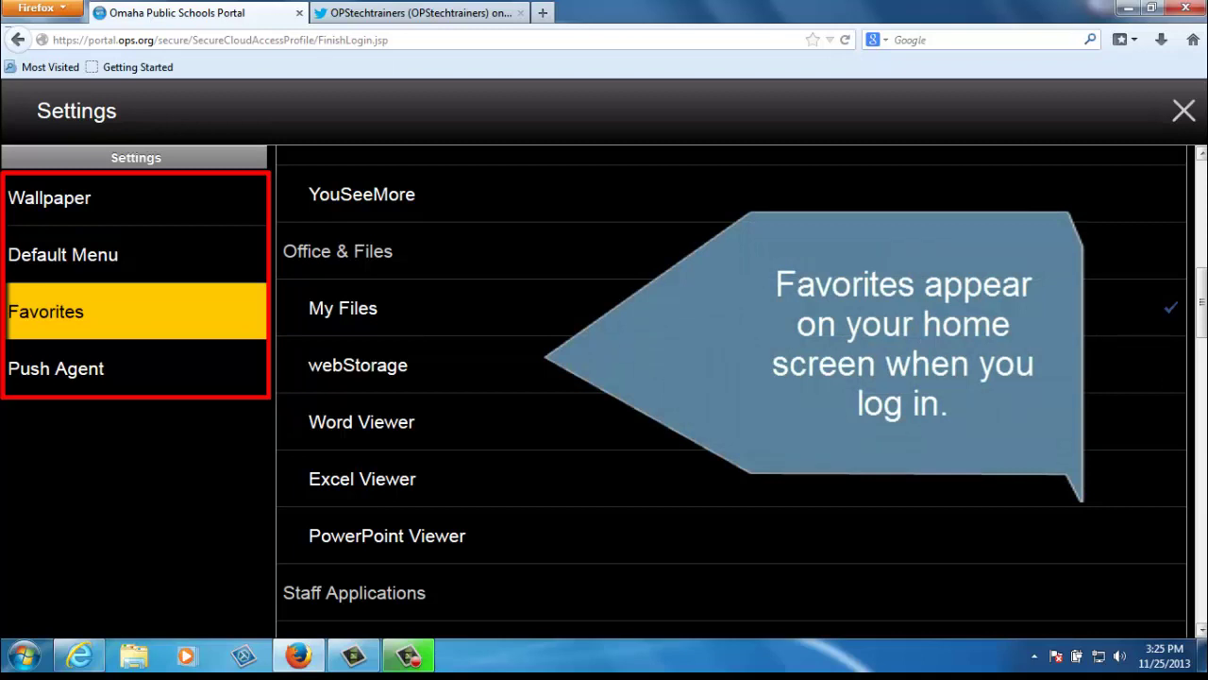
{"action": "left_click_drag", "start_coordinate": [1202, 318], "coordinate": [1201, 484]}
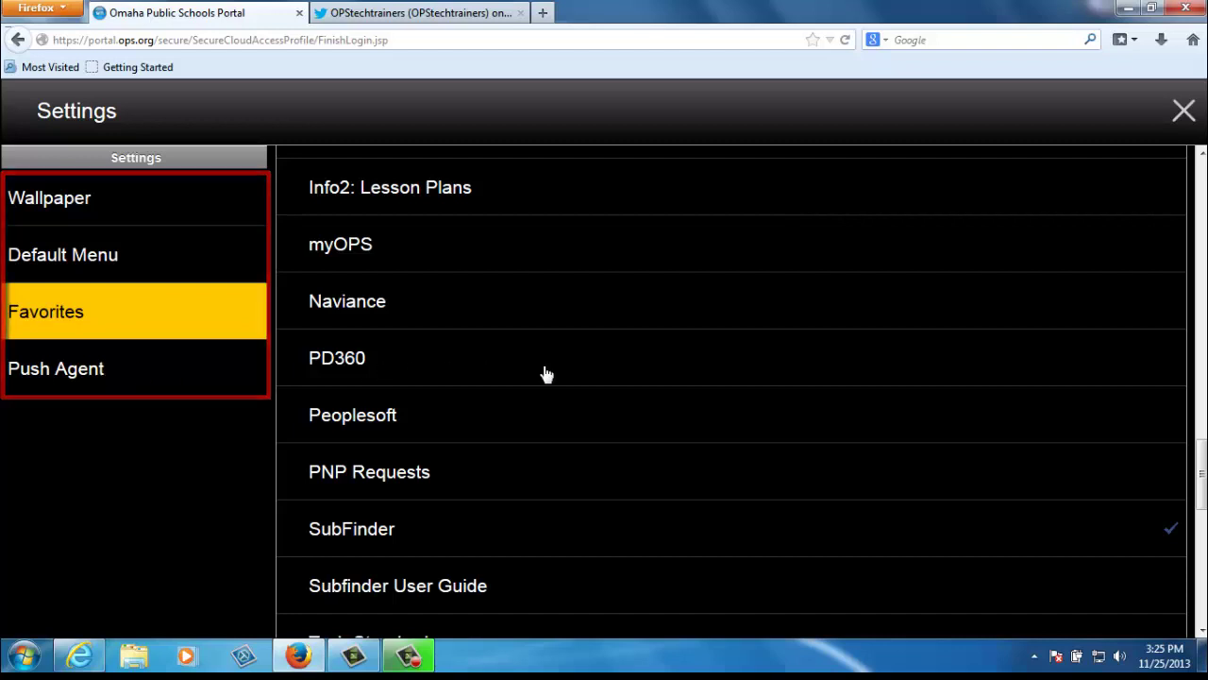
{"action": "left_click", "coordinate": [1184, 114]}
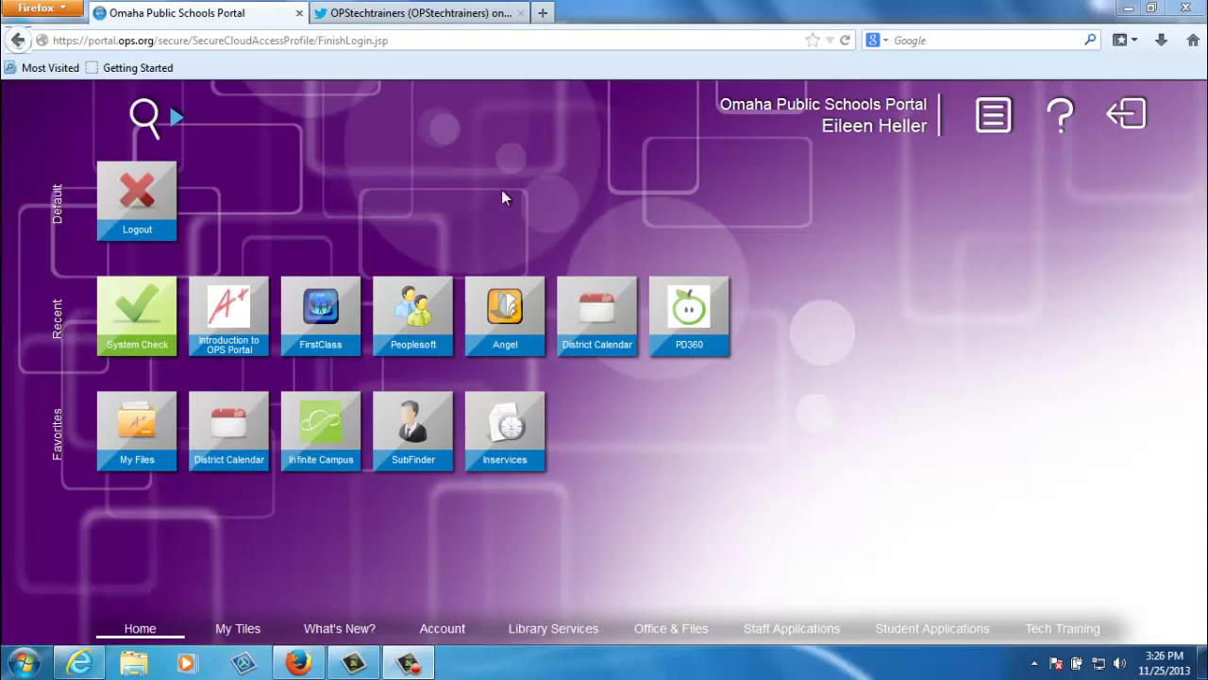
Search applications for 'peo', then web-search 'dog' in Bing and return to the portal
{"action": "left_click", "coordinate": [145, 116]}
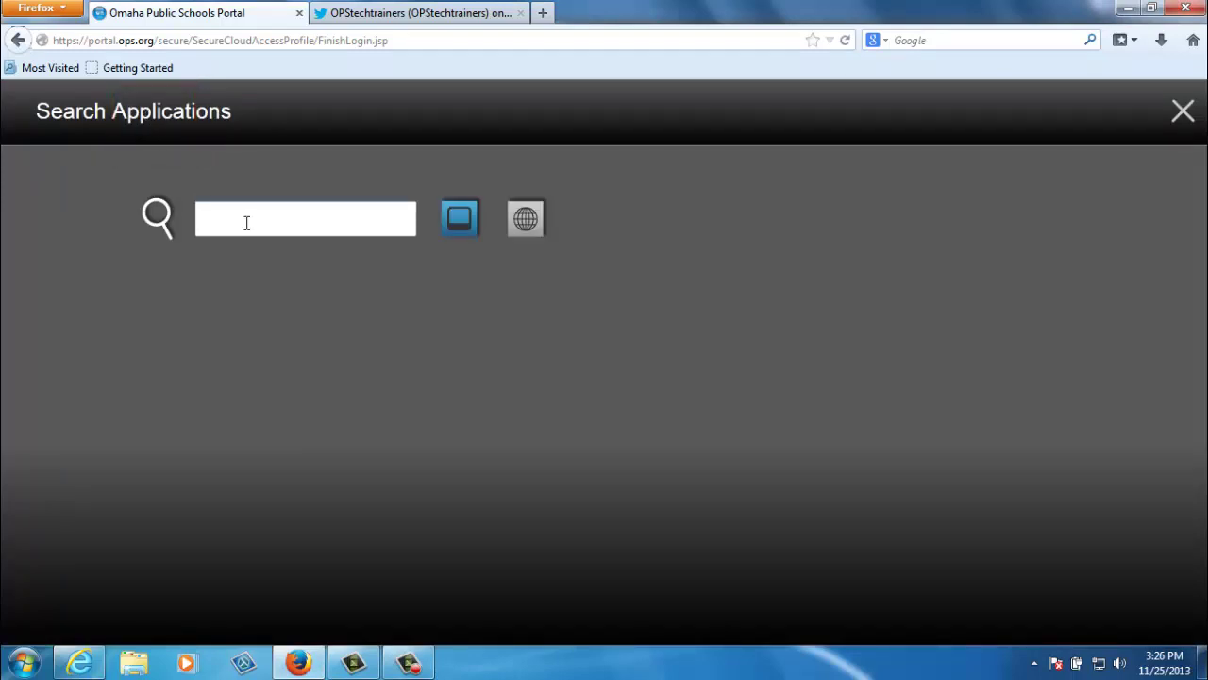
{"action": "type", "text": "peo"}
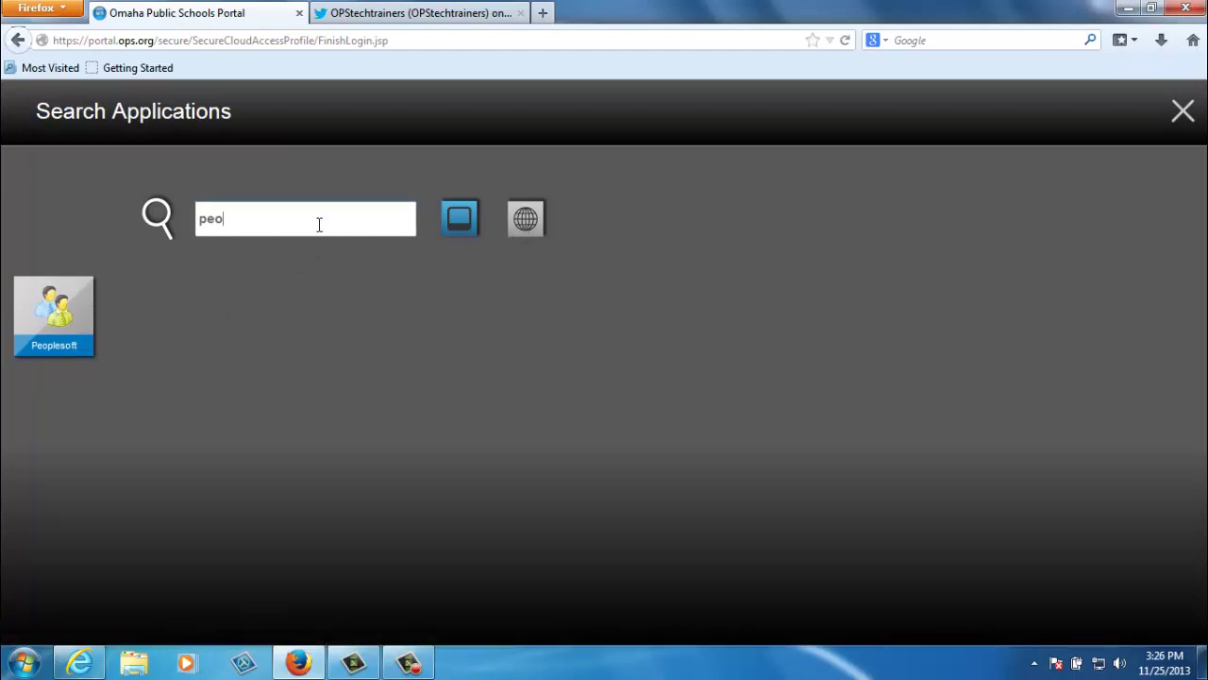
{"action": "left_click_drag", "start_coordinate": [319, 225], "coordinate": [177, 225]}
{"action": "type", "text": "dog"}
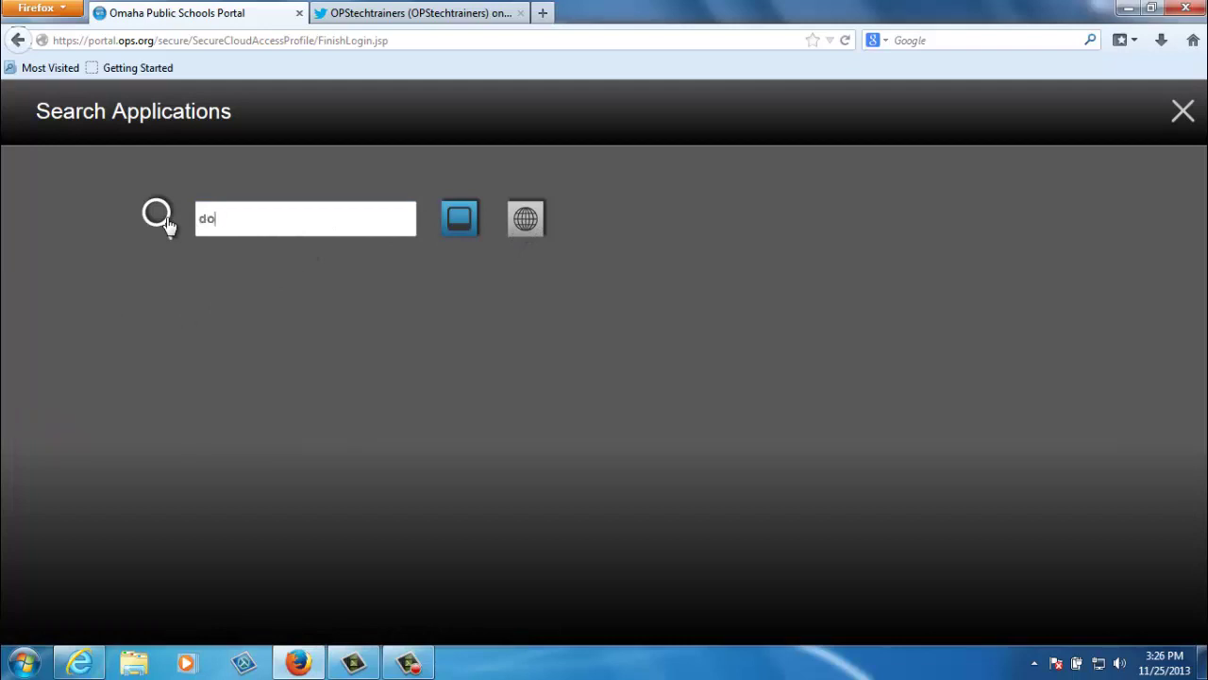
{"action": "left_click", "coordinate": [527, 217]}
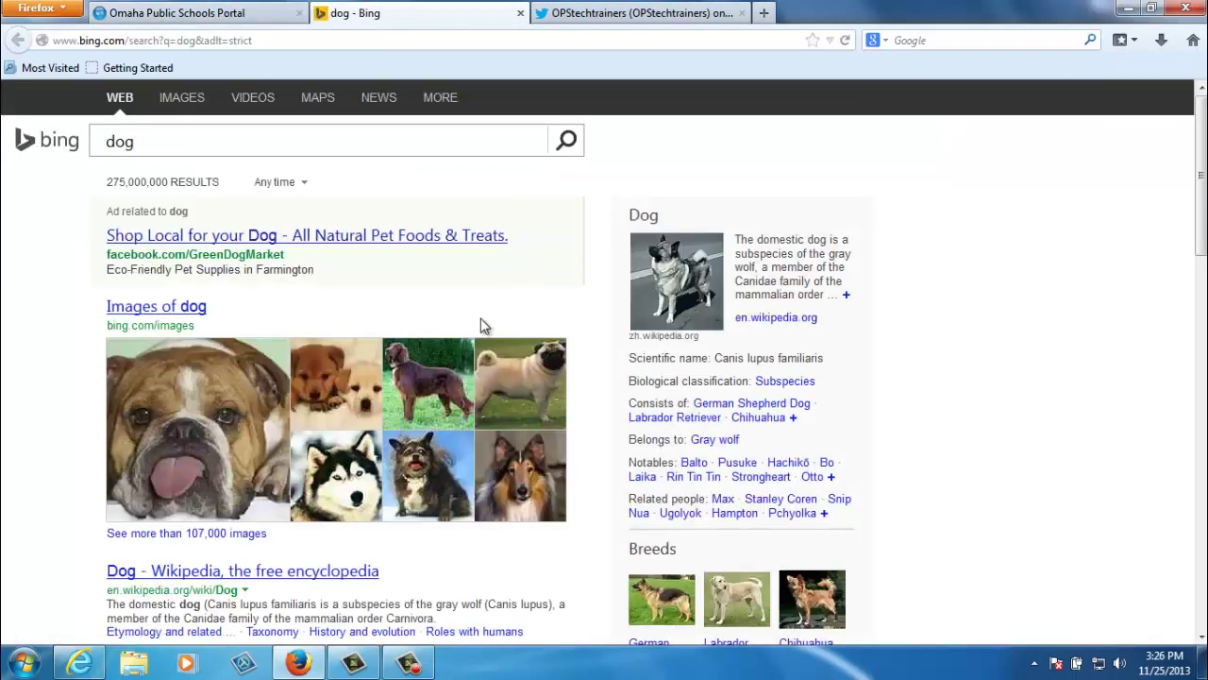
{"action": "left_click", "coordinate": [255, 13]}
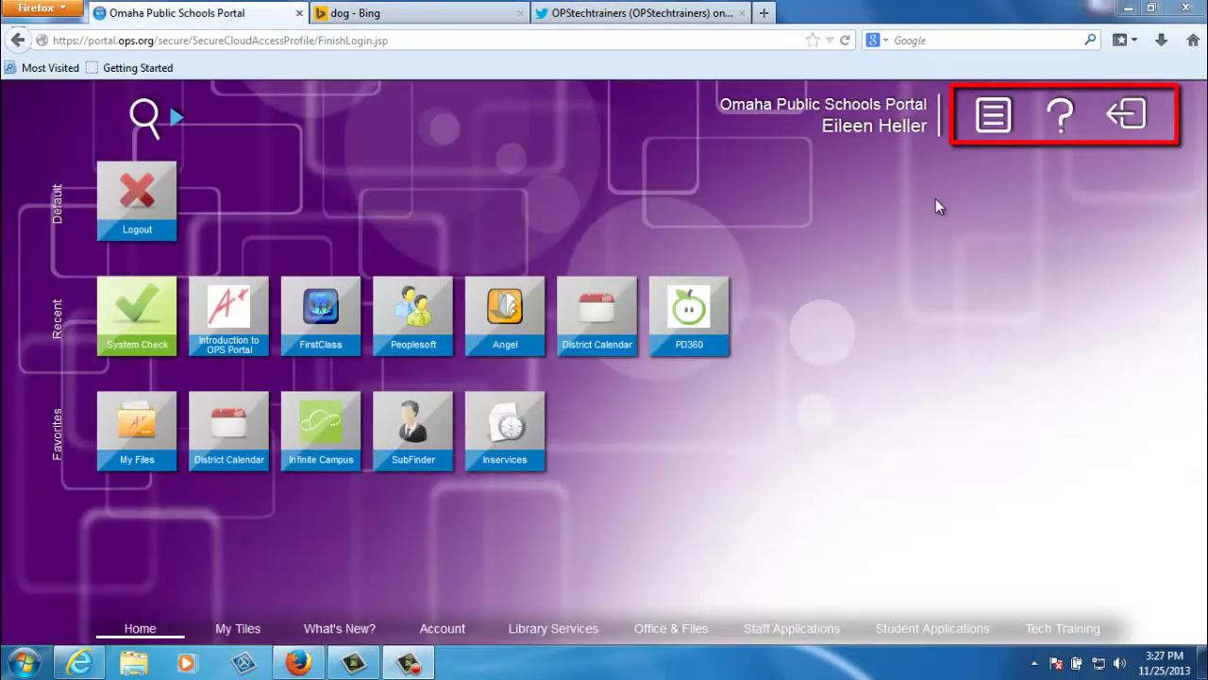
Close Bing Search from Open Apps, leaving Messages, then preview and dismiss the tutorial overlay
{"action": "left_click", "coordinate": [991, 121]}
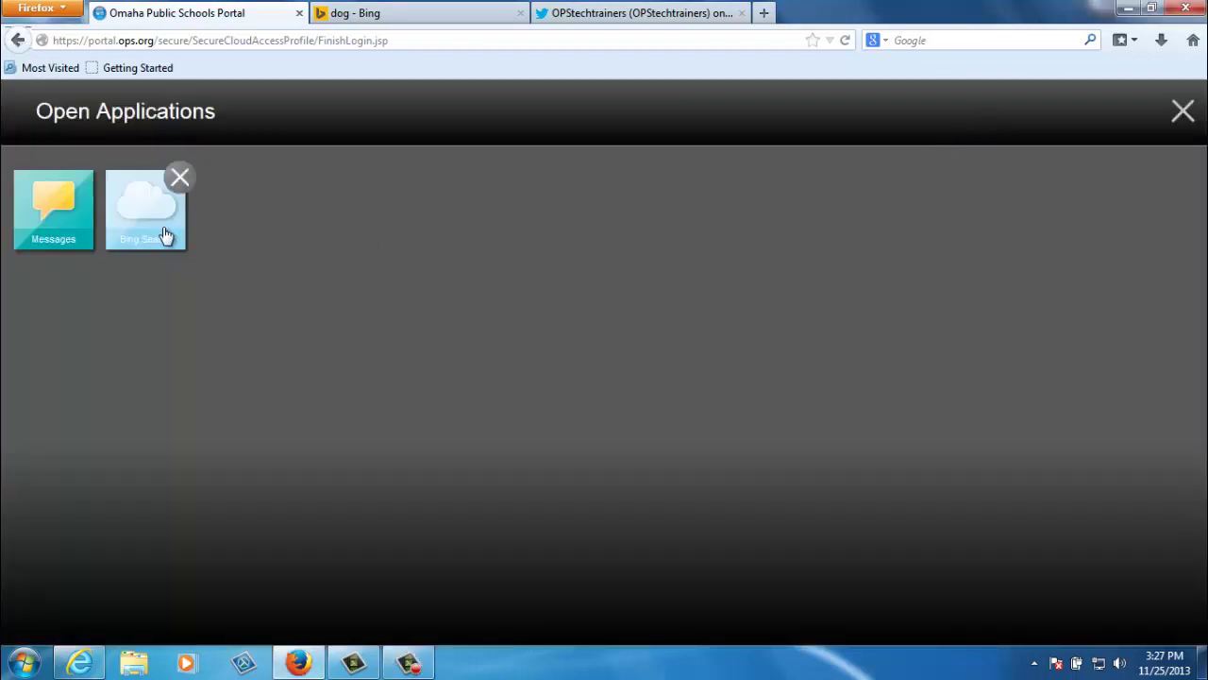
{"action": "left_click", "coordinate": [180, 176]}
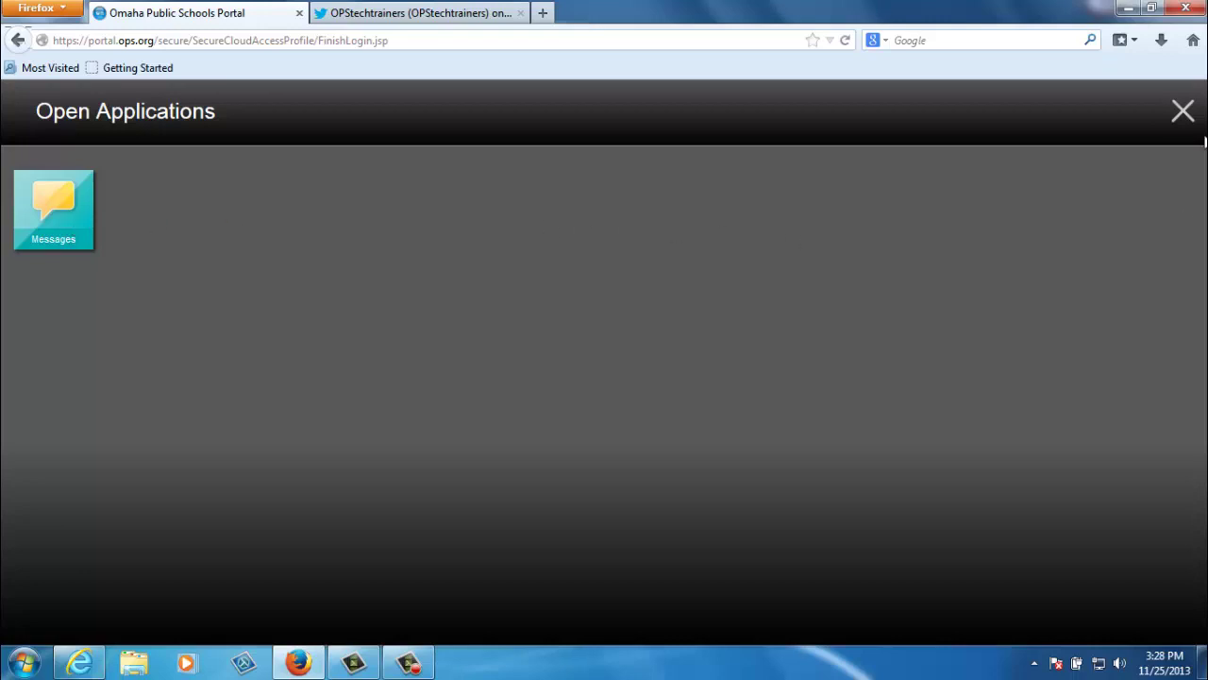
{"action": "left_click", "coordinate": [1184, 111]}
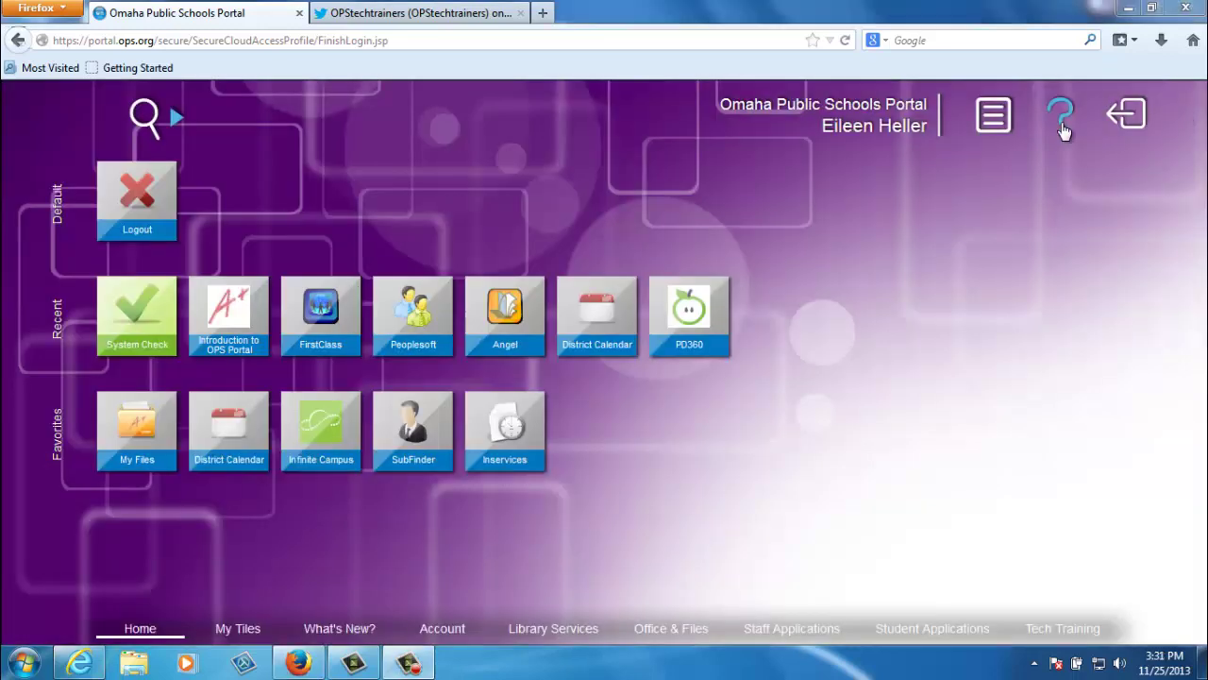
{"action": "left_click", "coordinate": [1061, 129]}
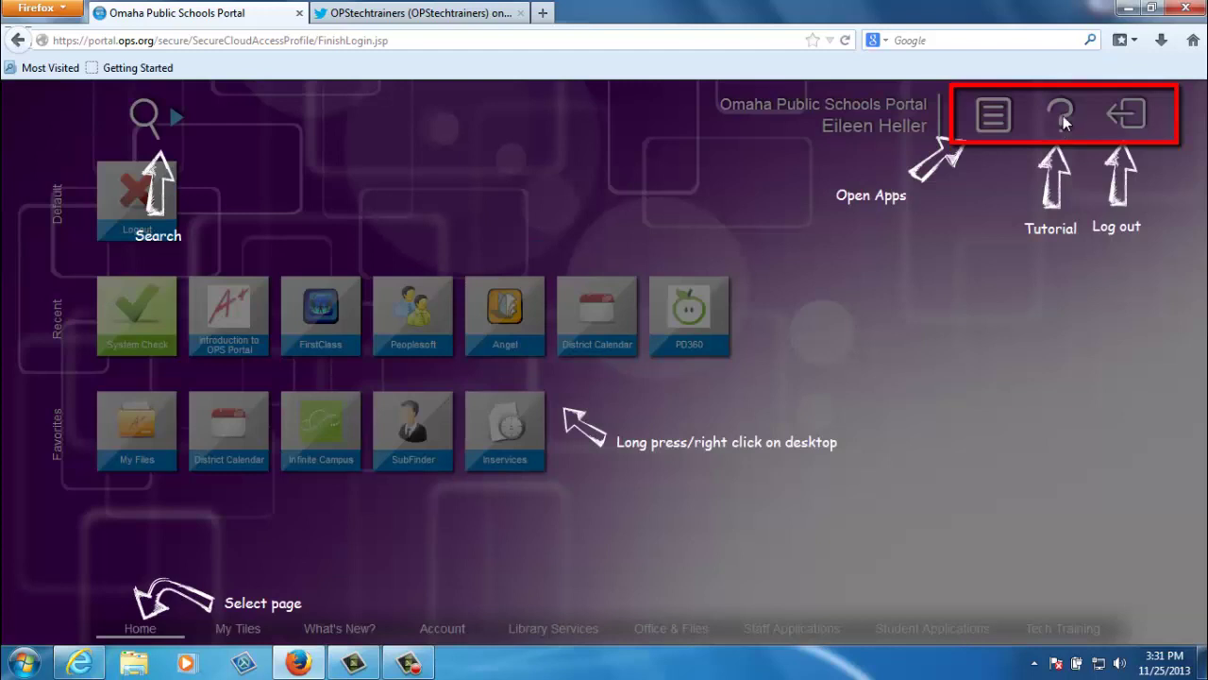
{"action": "left_click", "coordinate": [1064, 123]}
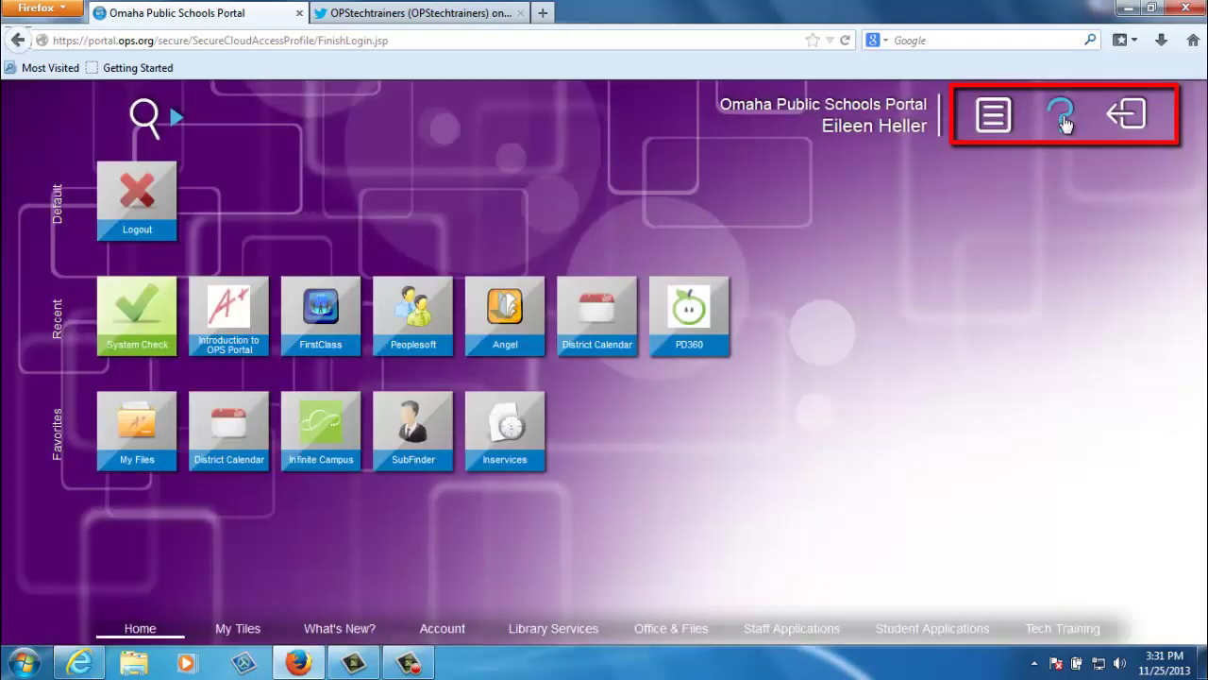